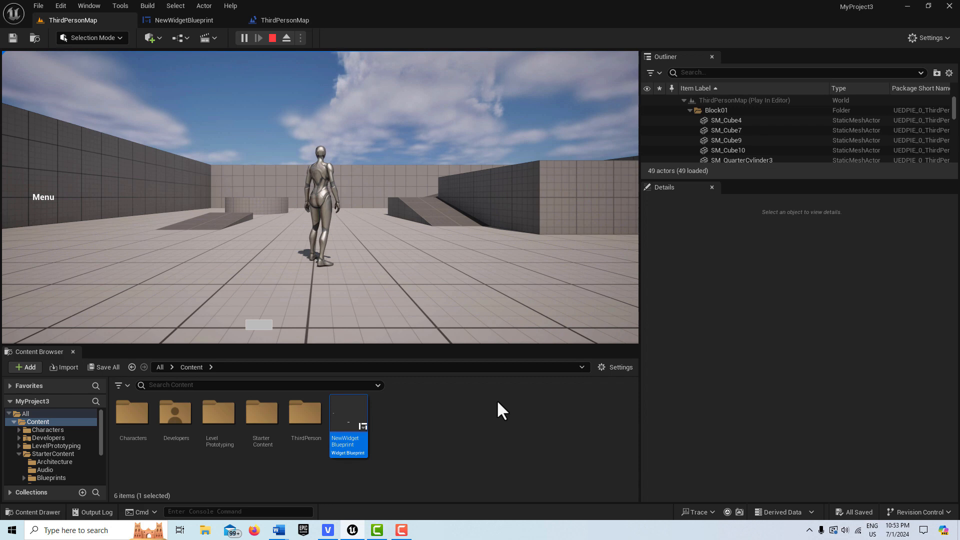
Restart the play session and toggle the in-game button repeatedly to check how the Menu and Settings texts swap
left_click(272, 38)
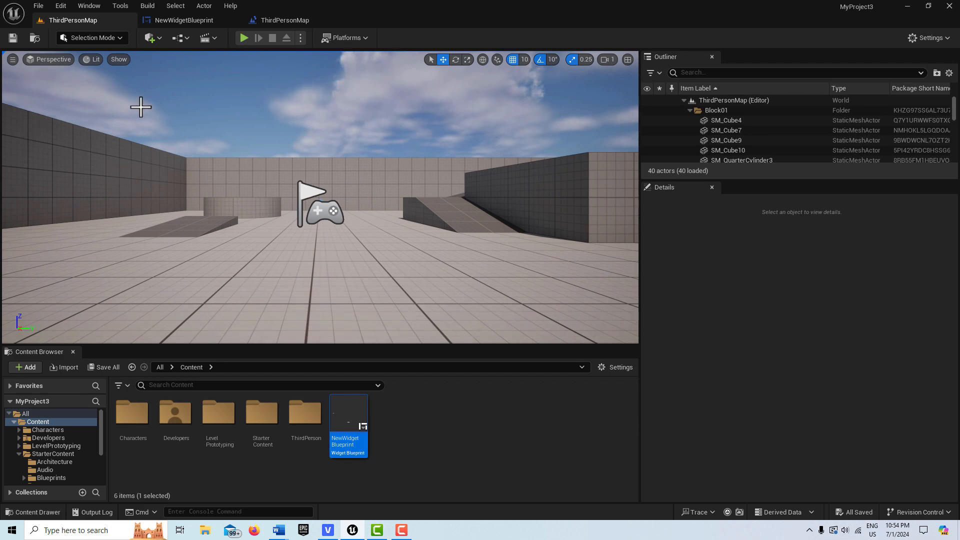
left_click(244, 38)
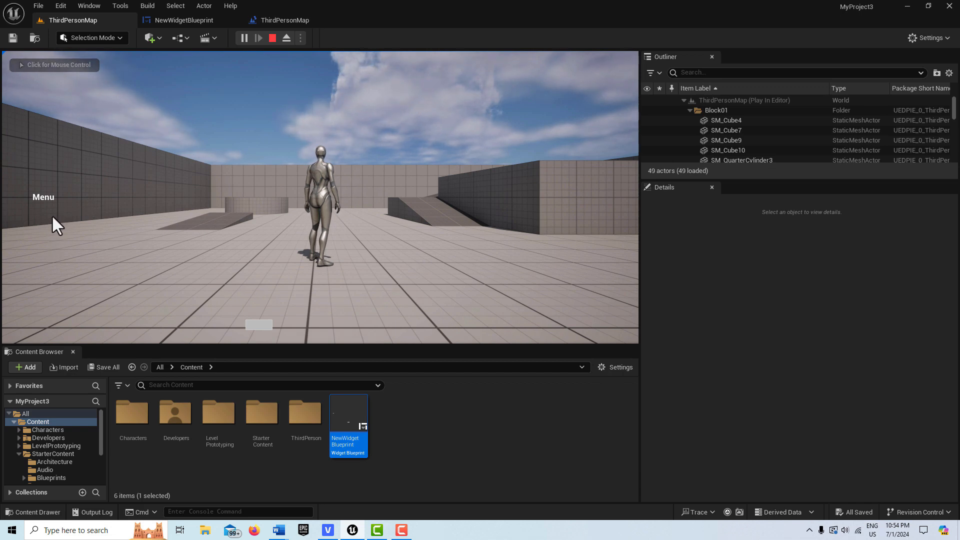
left_click(268, 325)
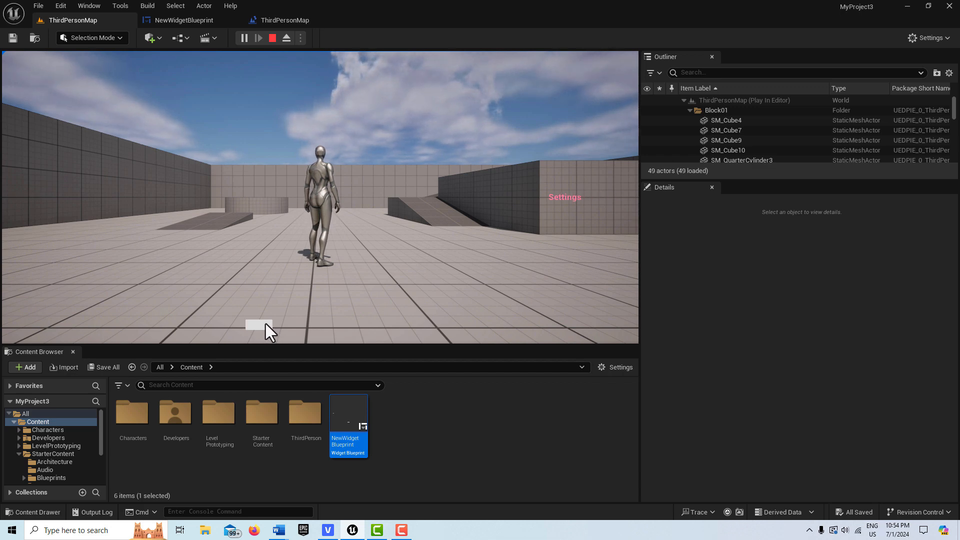
left_click(266, 323)
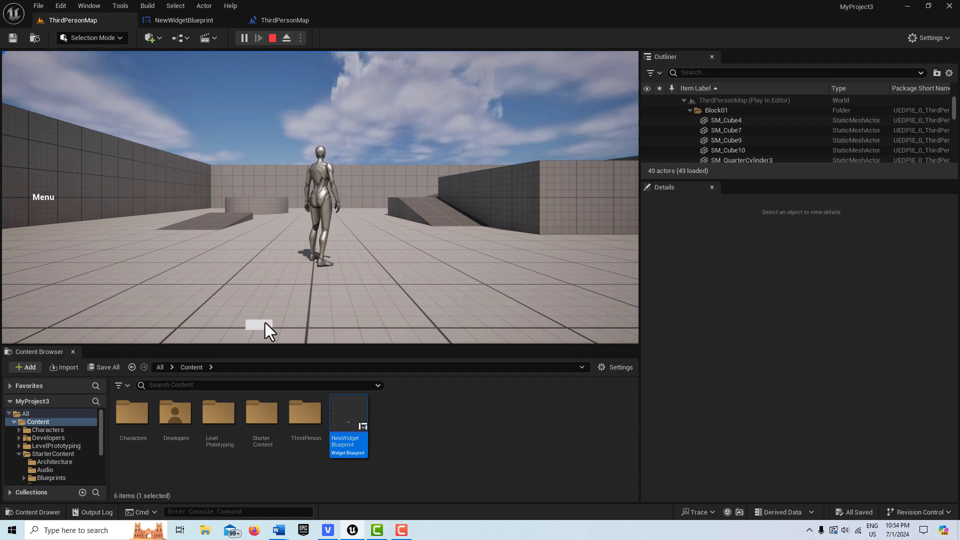
left_click(265, 324)
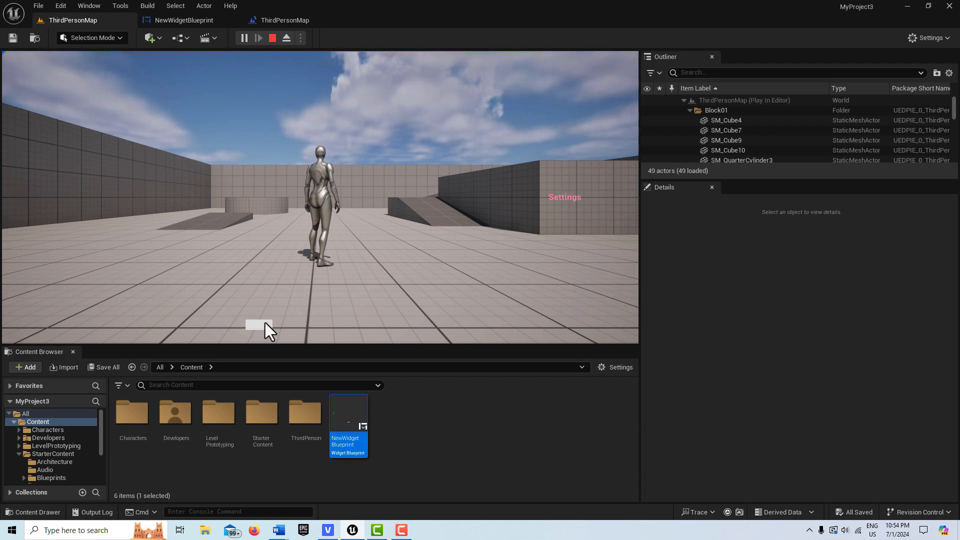
left_click(265, 323)
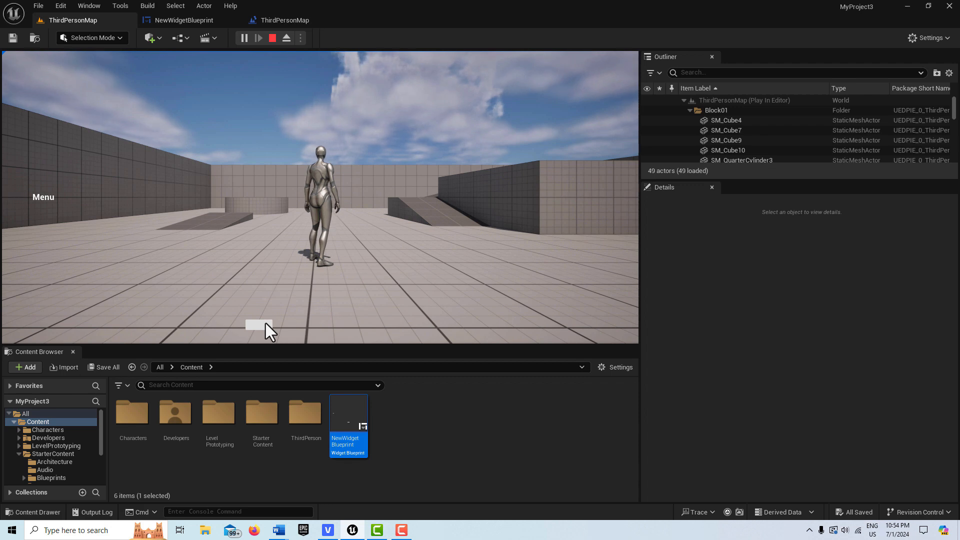
left_click(266, 323)
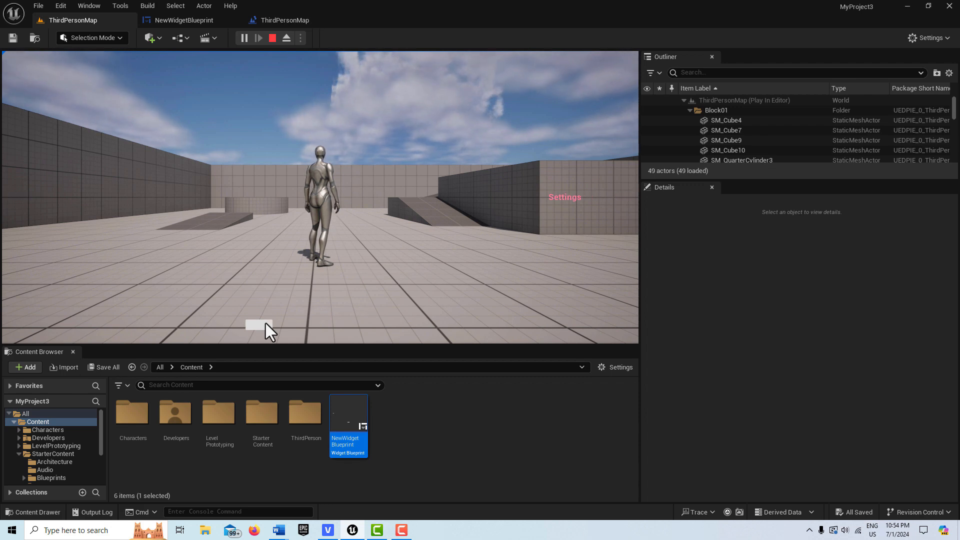
left_click(267, 323)
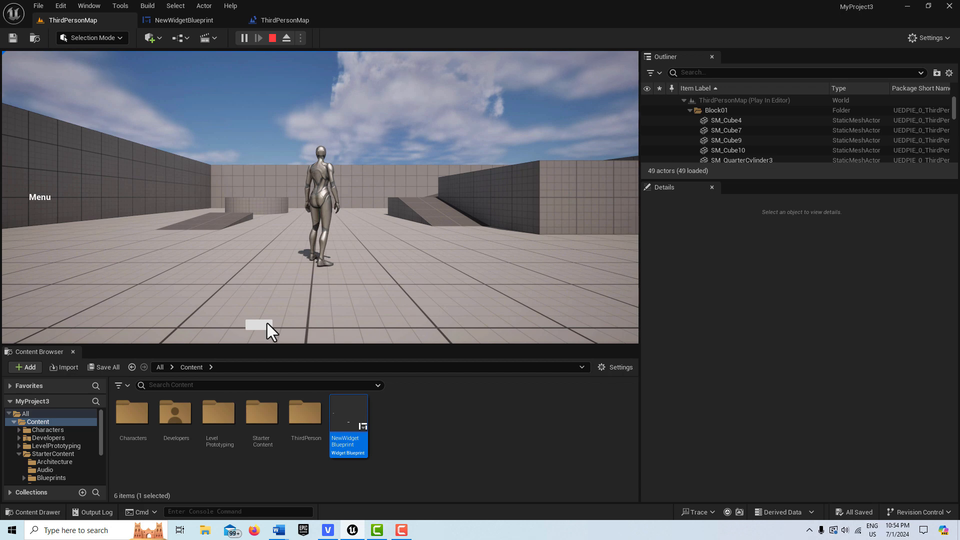
left_click(267, 323)
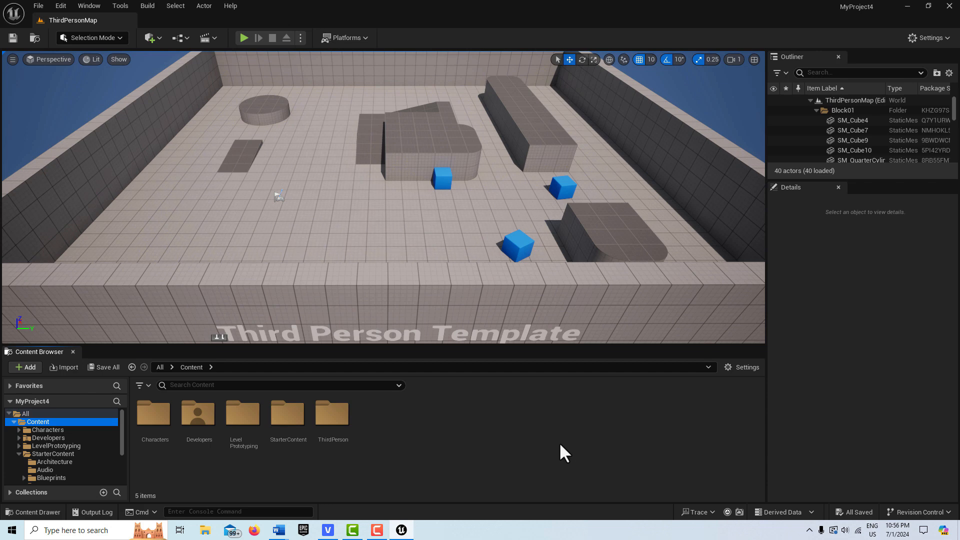
Create a Widget Blueprint based on User Widget in the Content folder and dock its editor beside the level
right_click(396, 416)
mouse_move(451, 394)
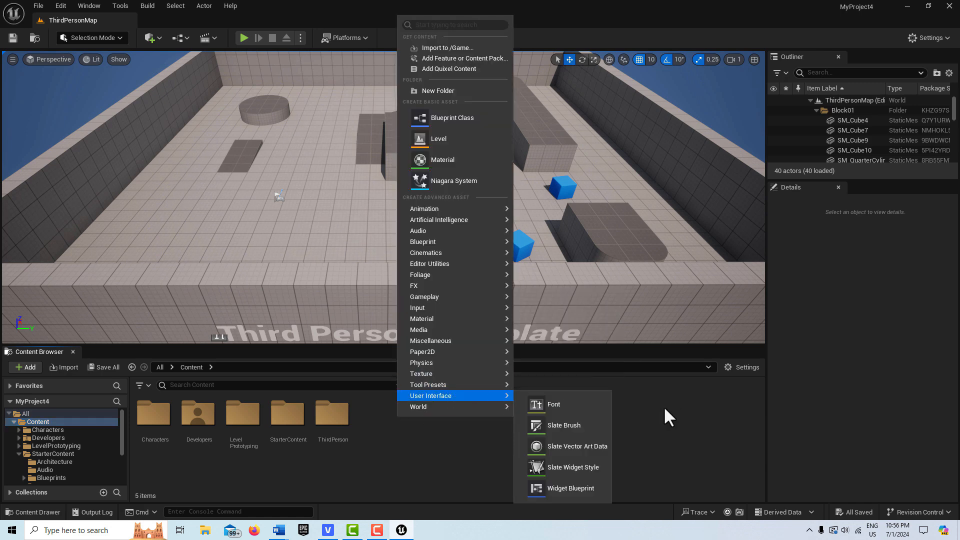
left_click(570, 488)
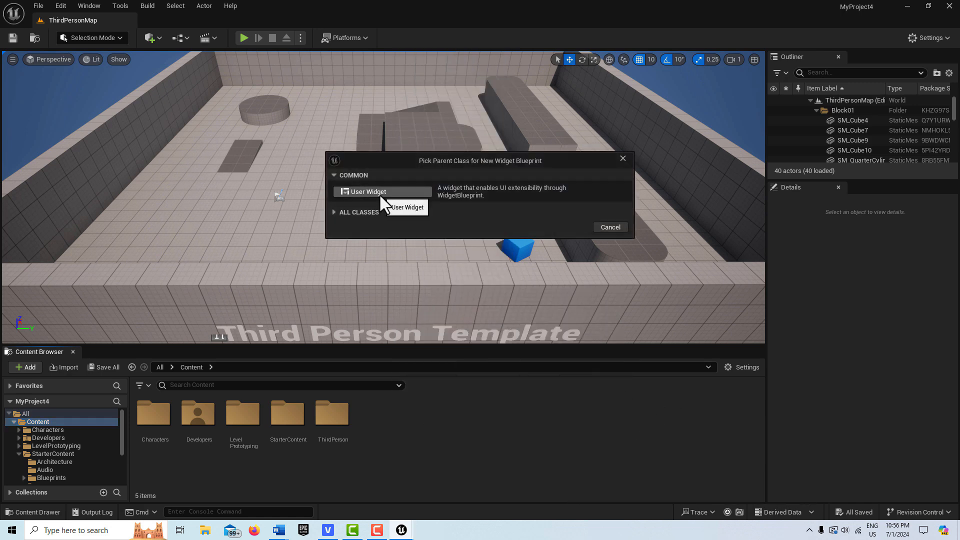
left_click(379, 191)
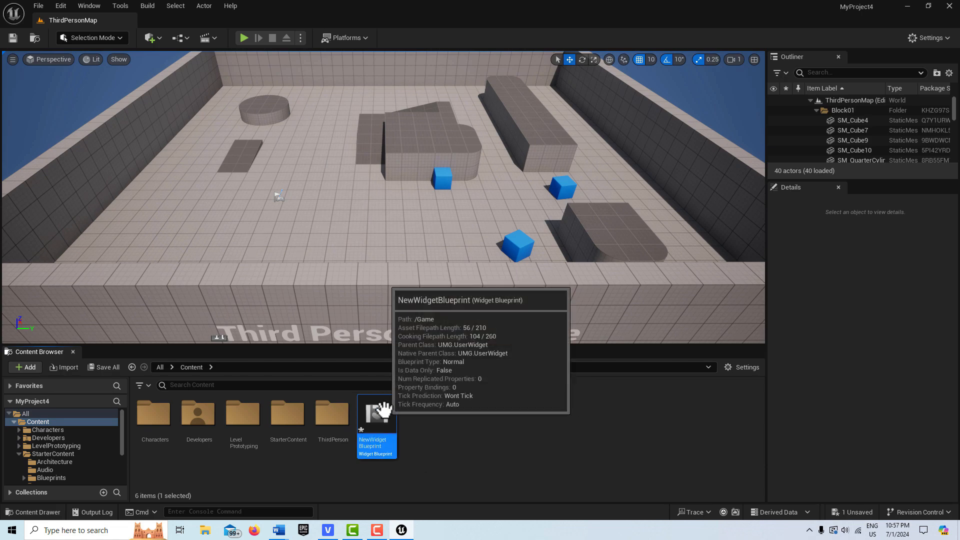
double_click(384, 411)
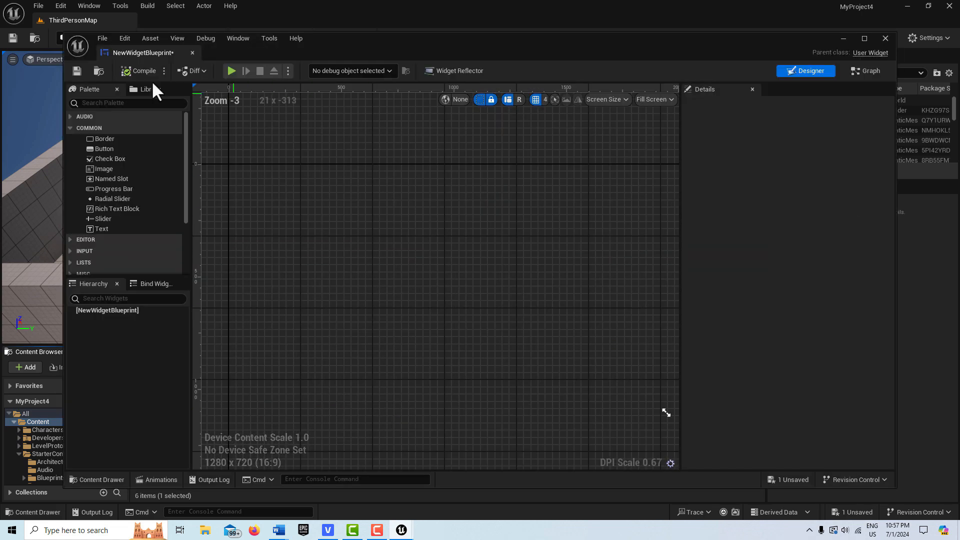
left_click_drag(173, 54, 204, 20)
Open the Level Blueprint of ThirdPersonMap and add an Event BeginPlay node to its event graph
left_click(95, 19)
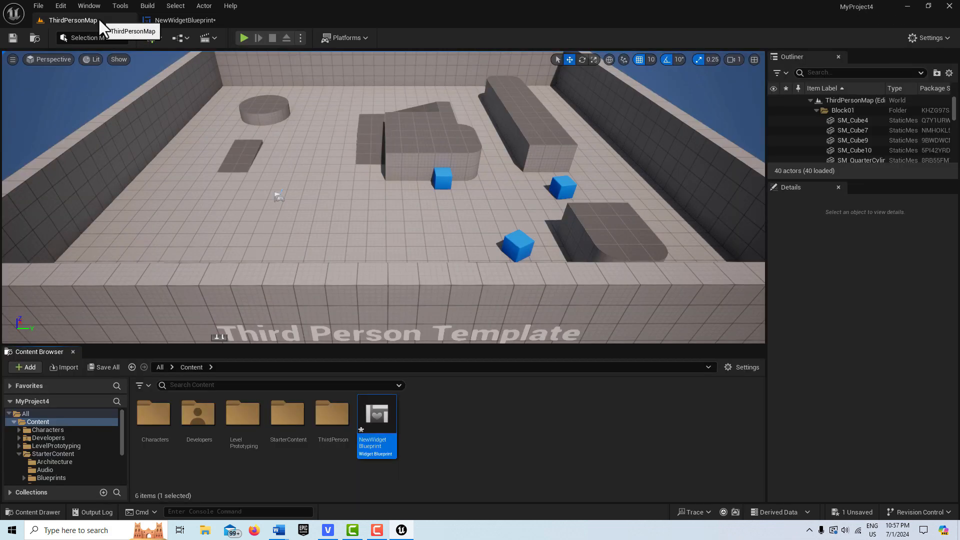
left_click(183, 38)
left_click(228, 109)
right_click(339, 200)
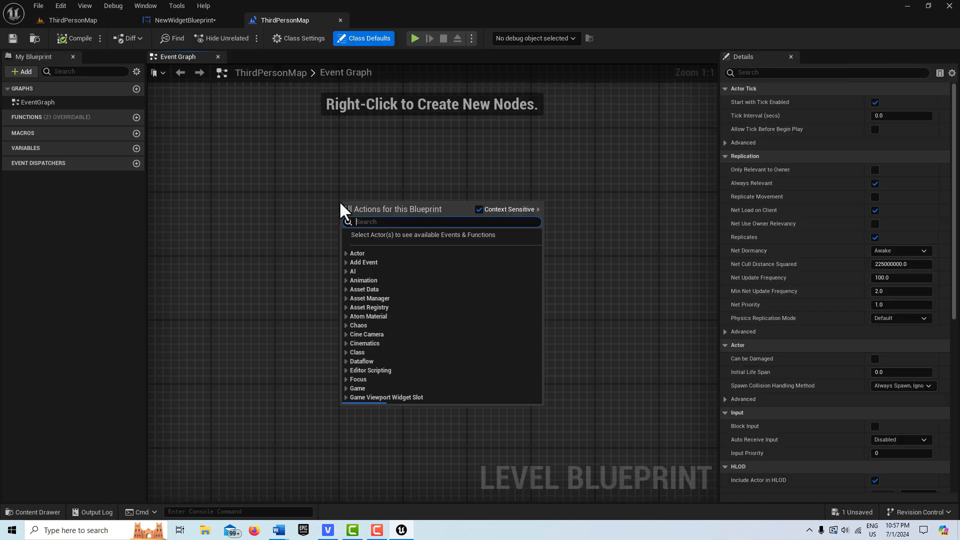
type("event b")
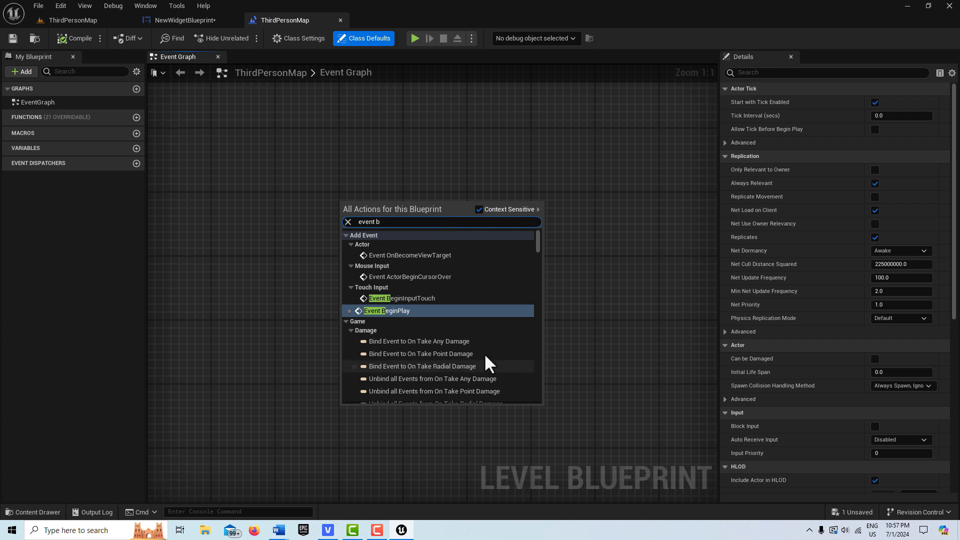
left_click(421, 309)
Connect a Create Widget node to Event BeginPlay and set its class to New Widget Blueprint
left_click_drag(328, 256, 384, 256)
type("create wid")
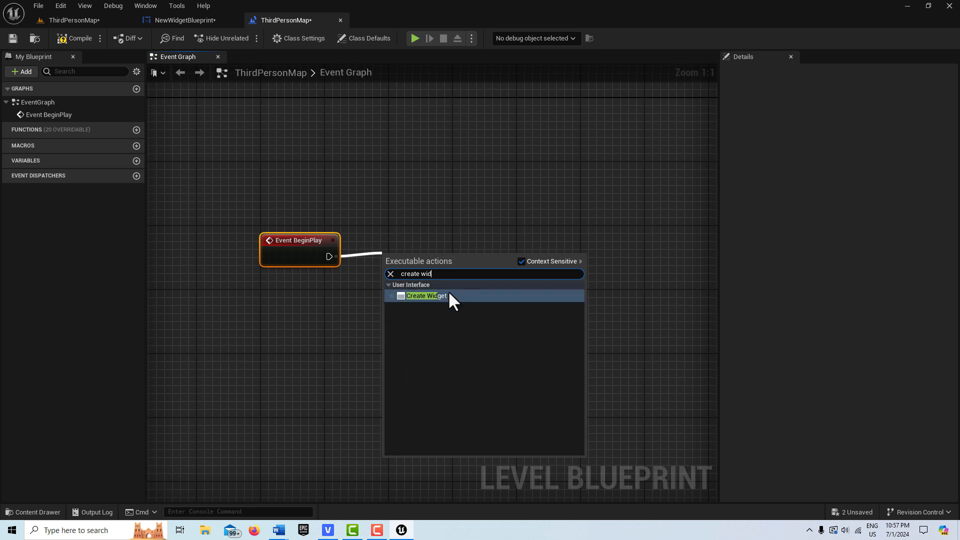
left_click(450, 296)
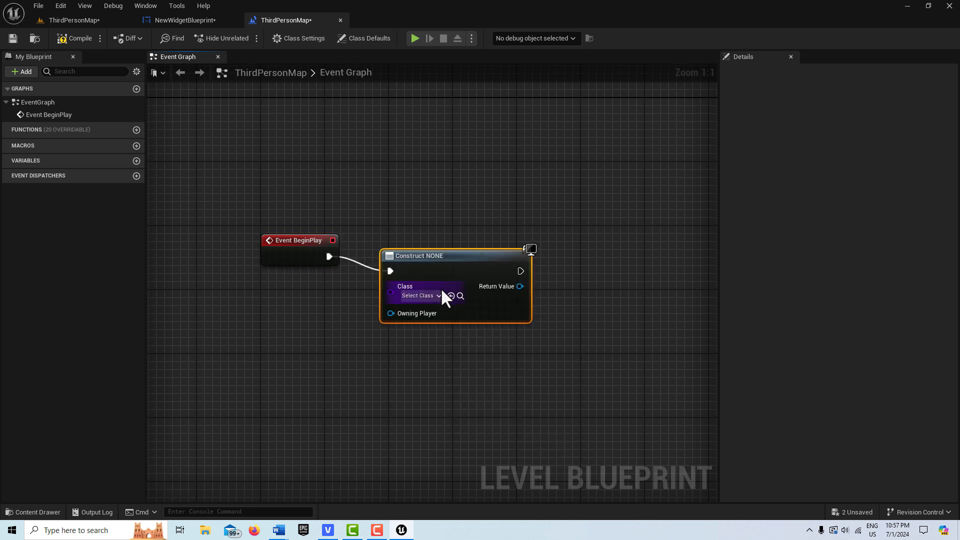
left_click(430, 296)
left_click(447, 438)
Add an Add to Viewport node from the created widget's Return Value and save the Level Blueprint
left_click_drag(415, 285, 462, 285)
type("add to")
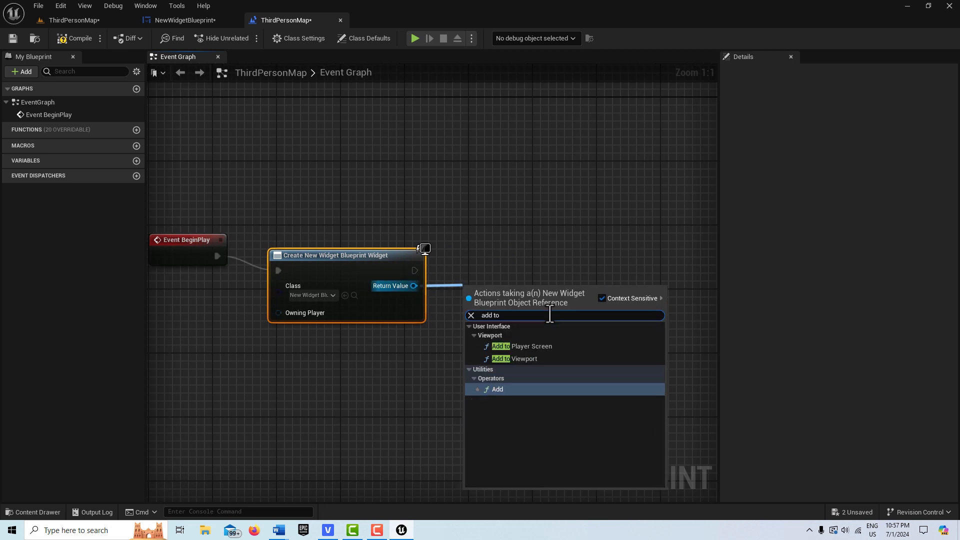
left_click(536, 357)
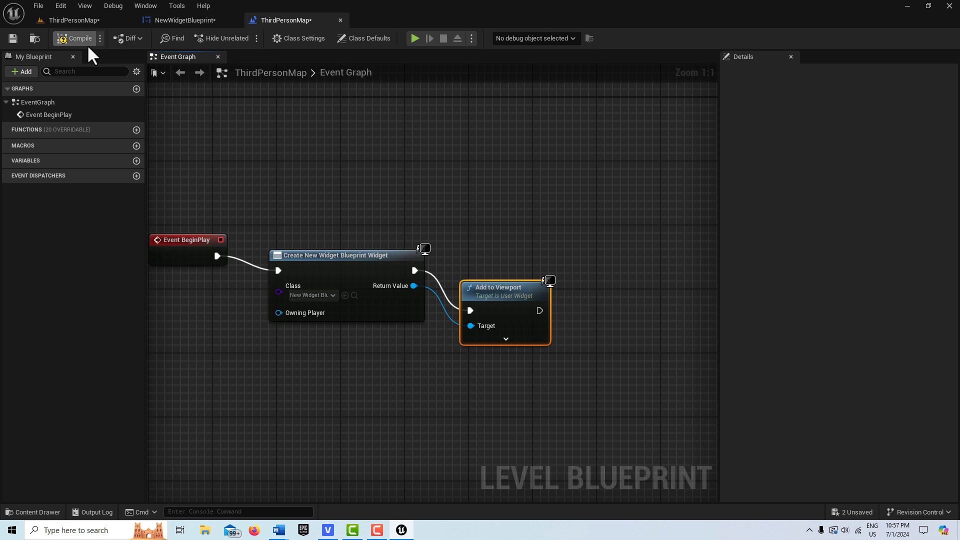
left_click(11, 36)
Add a Canvas Panel to NewWidgetBlueprint as the root and resize the design area to 1920 x 1080
left_click(67, 20)
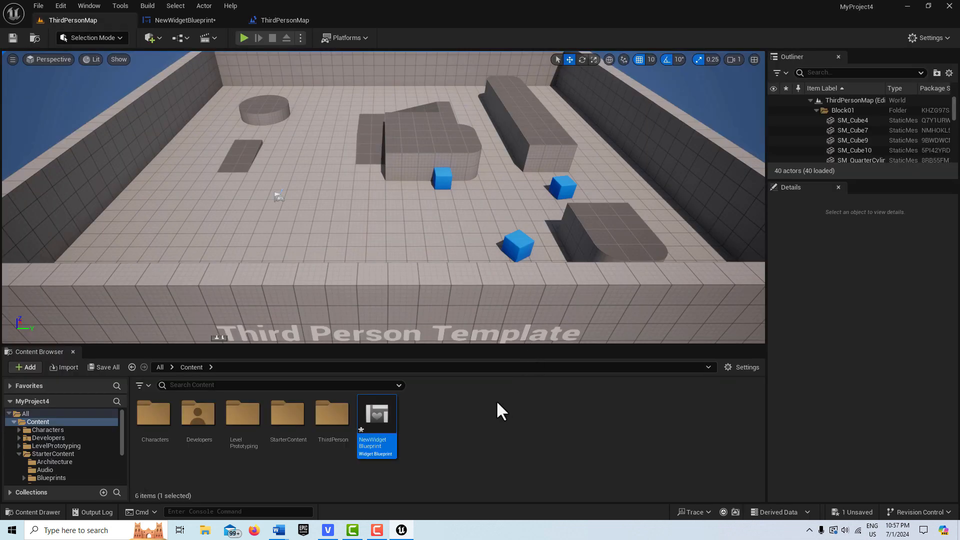
double_click(376, 413)
left_click(50, 71)
type("canvas")
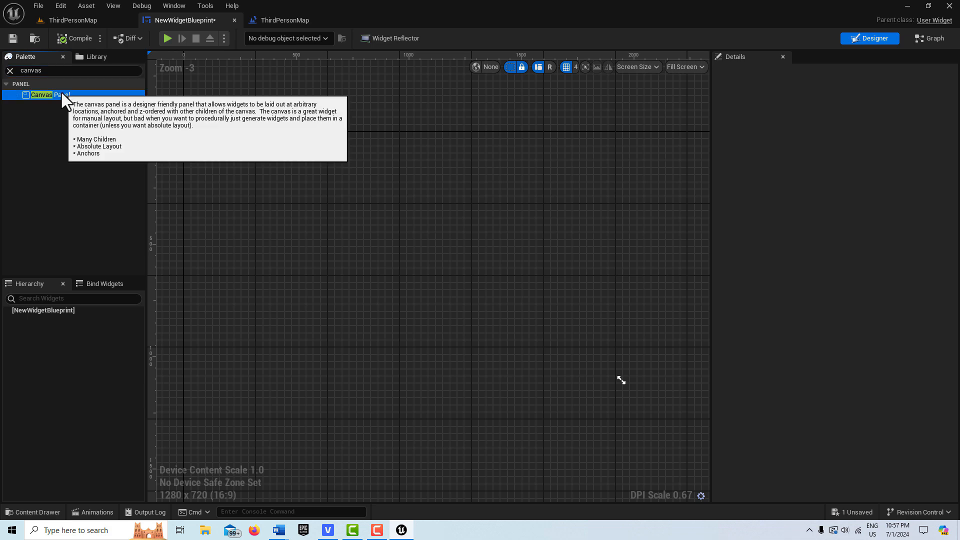
left_click_drag(64, 94, 481, 256)
left_click_drag(530, 304, 597, 340)
Add a Vertical Box inside the Canvas Panel
left_click(46, 66)
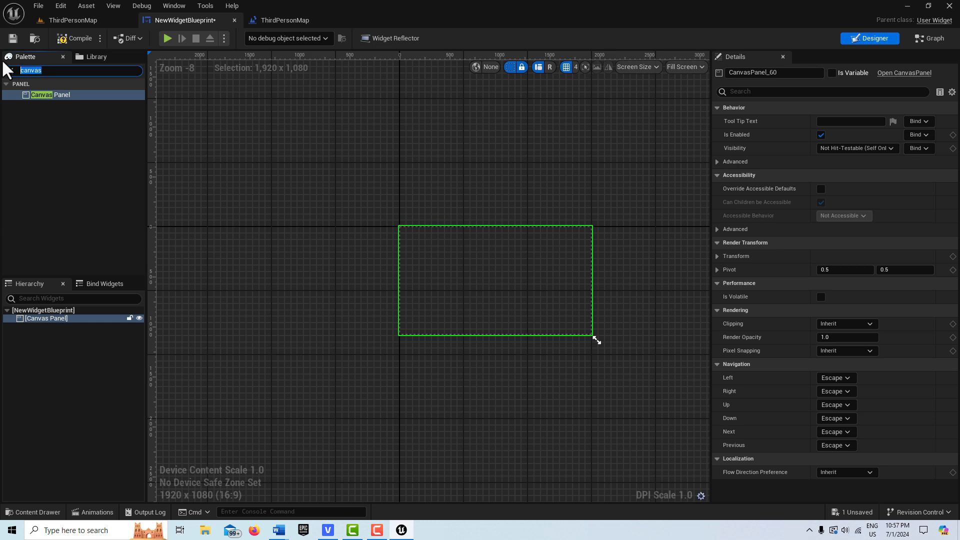
type("ve")
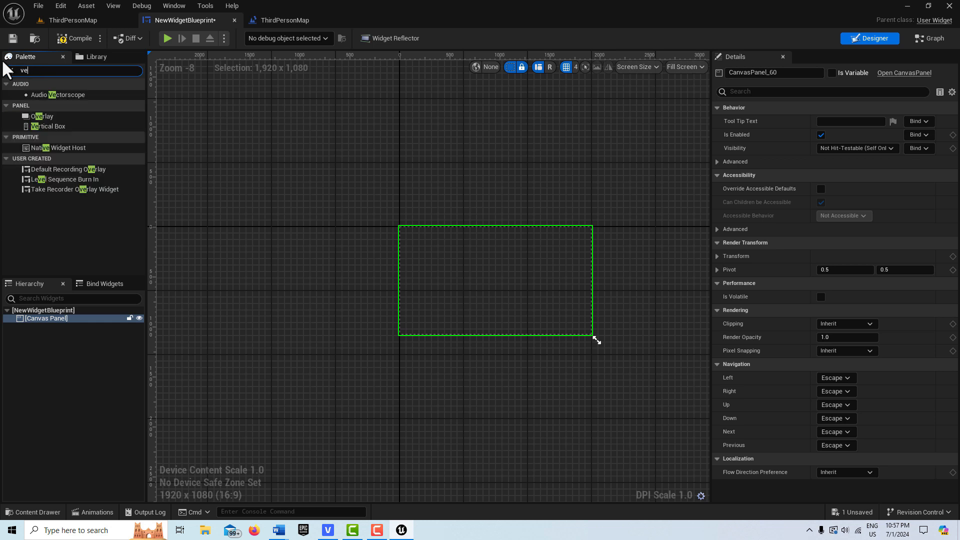
left_click_drag(62, 123, 68, 320)
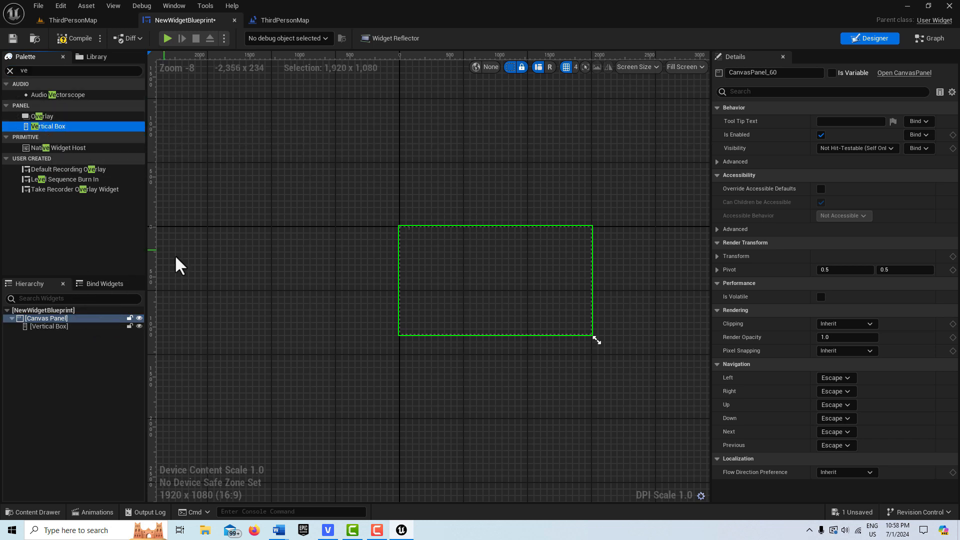
Anchor the Vertical Box to the canvas's middle left with vertical alignment 0.5, reset its Position Y to 0, and save
left_click(59, 328)
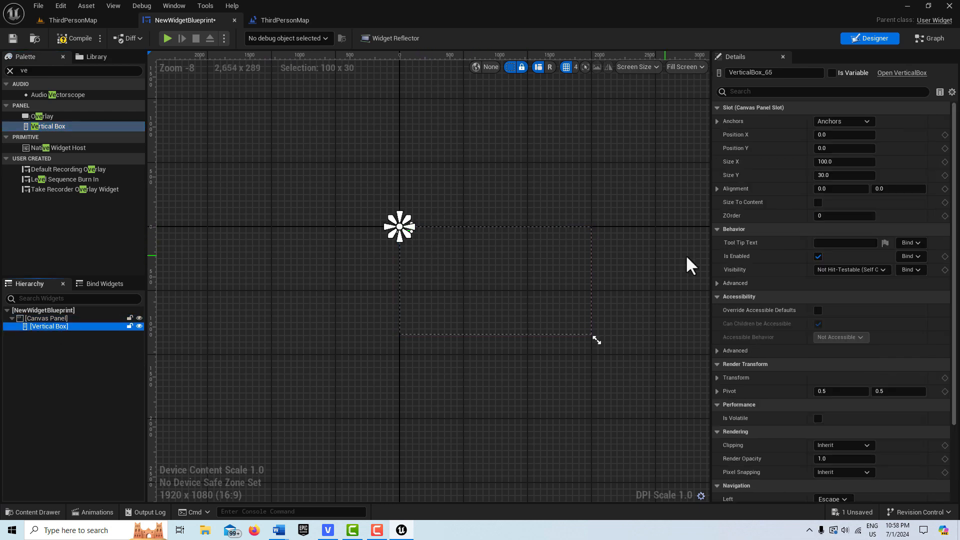
left_click(865, 123)
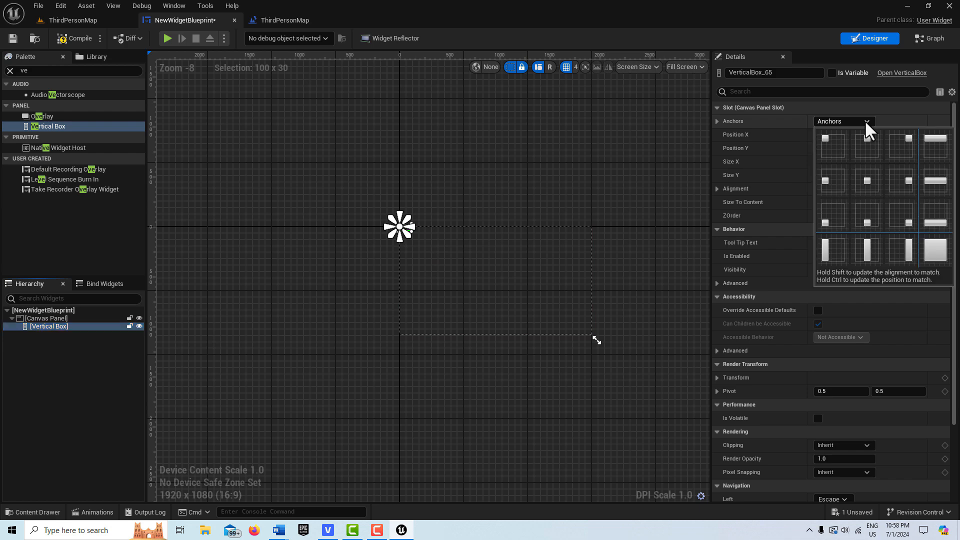
left_click(828, 182)
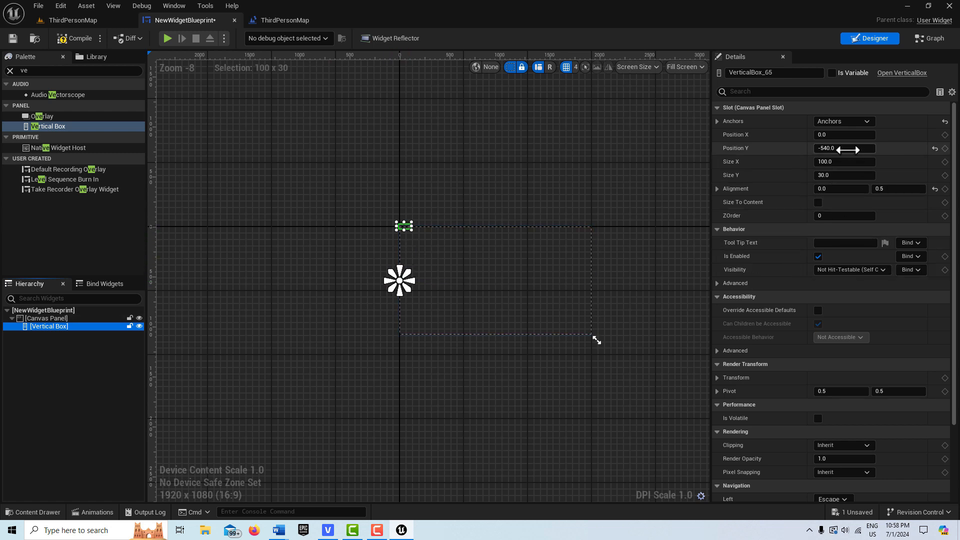
left_click(934, 149)
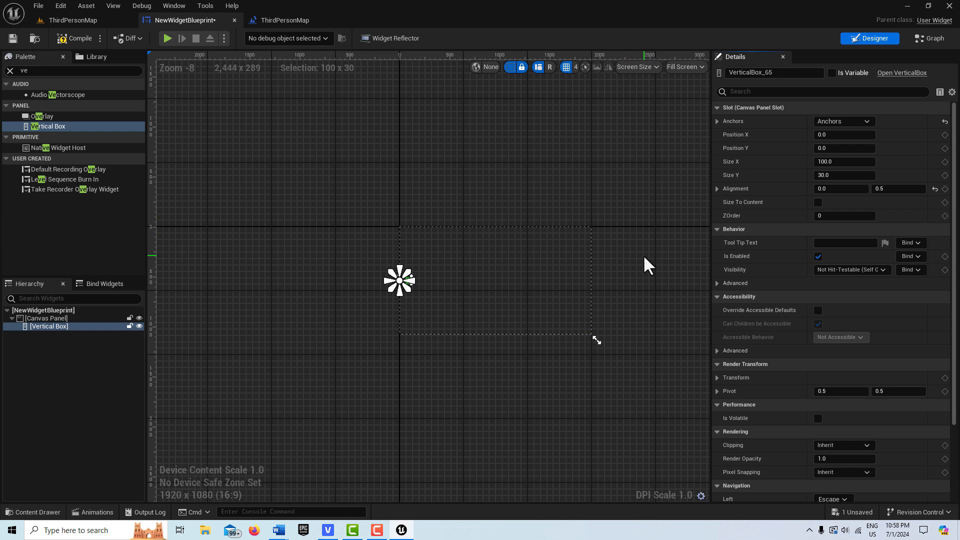
left_click(11, 41)
Add a Text widget inside the Vertical Box
double_click(47, 71)
type("te")
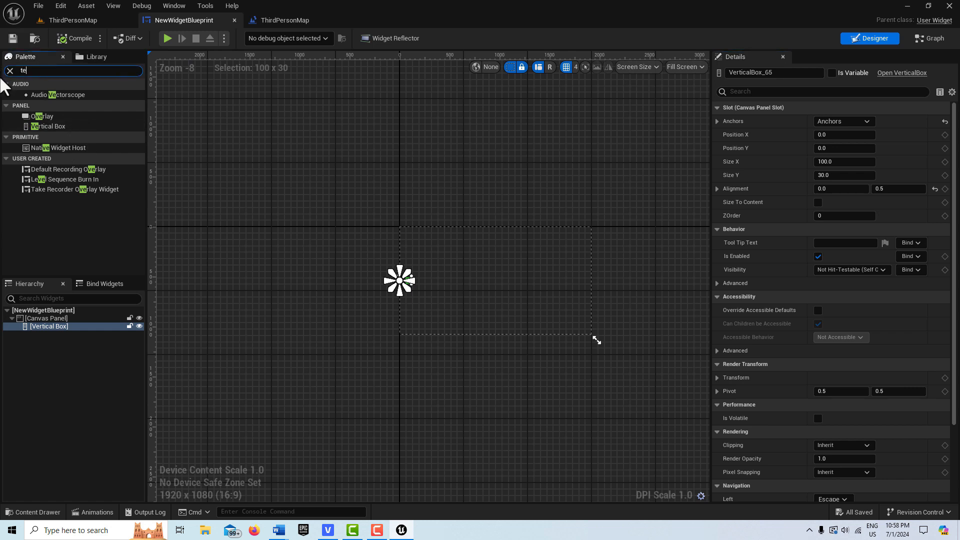
type("xt")
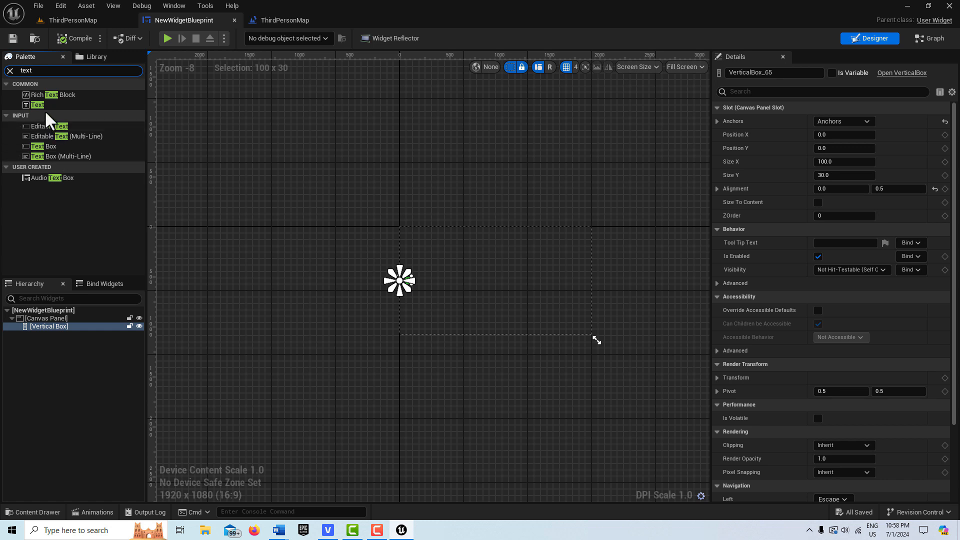
left_click_drag(39, 105, 62, 323)
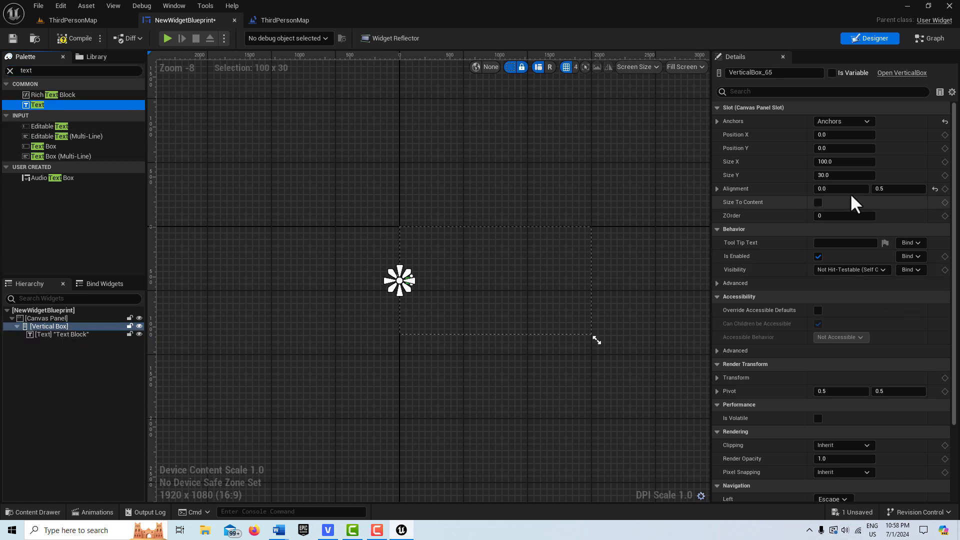
Set the content of the Text widget in the Vertical Box to MAIN MENU
left_click(70, 334)
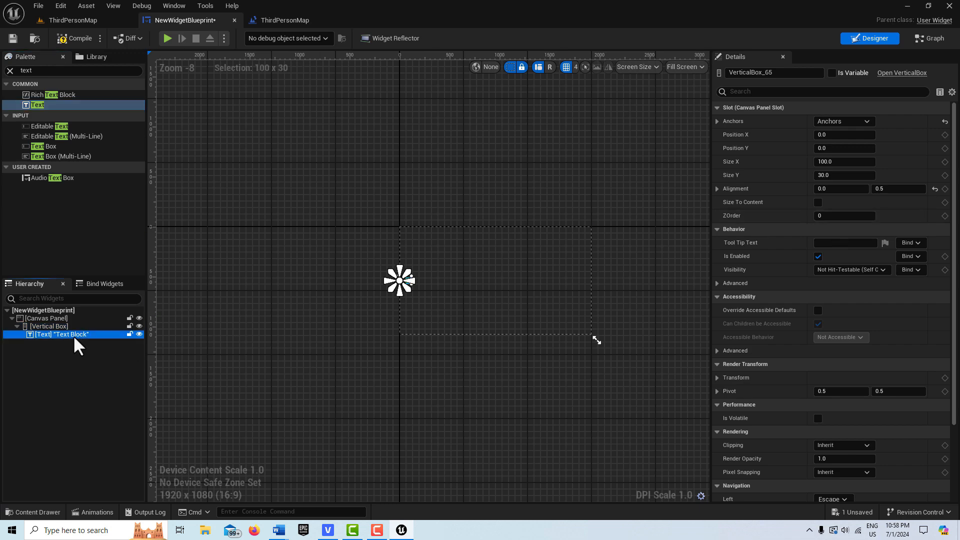
left_click(864, 189)
type("MAIN MENU")
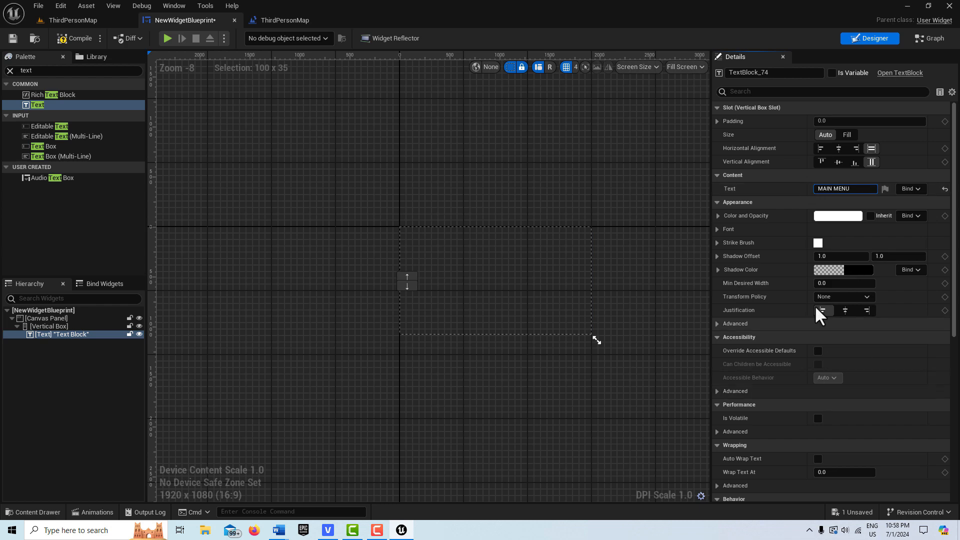
Set the MAIN MENU text's font size to 50, and compile and save the widget blueprint
left_click(717, 229)
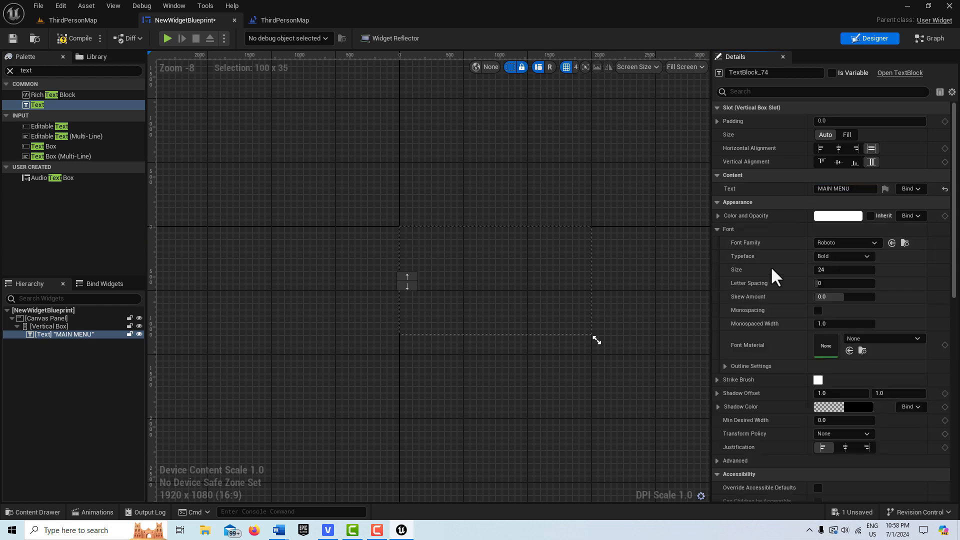
left_click(830, 270)
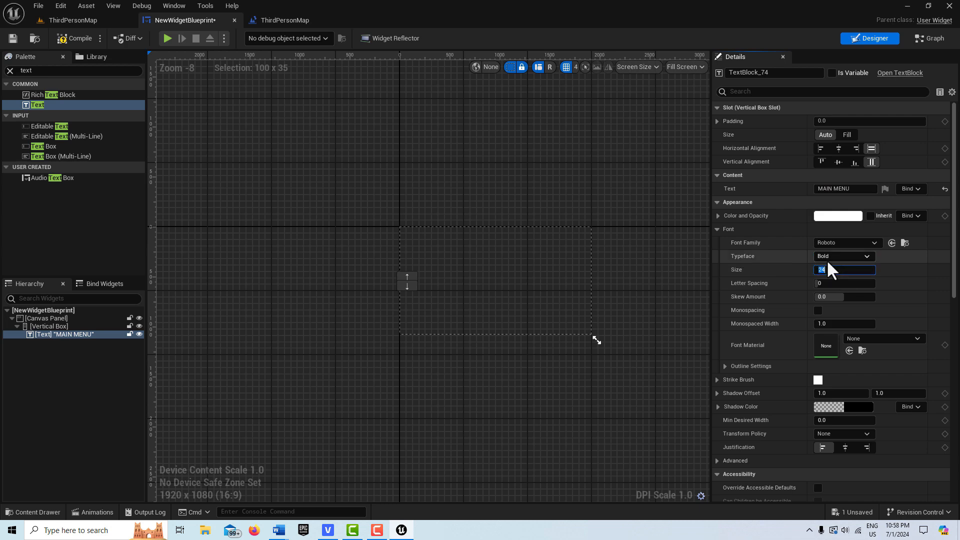
type("50")
key("Return")
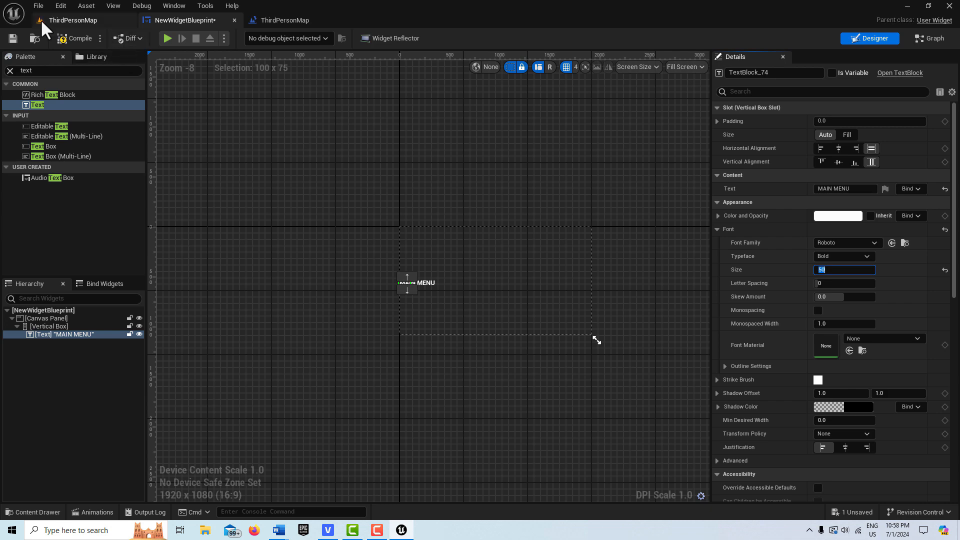
left_click(75, 39)
left_click(13, 38)
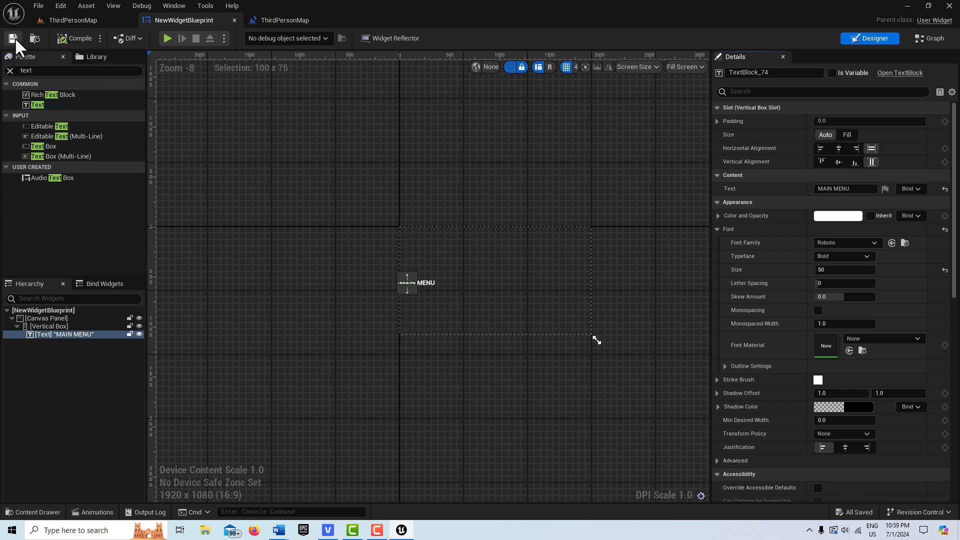
Duplicate the Vertical Box that holds the MAIN MENU text
left_click(16, 326)
left_click(67, 326)
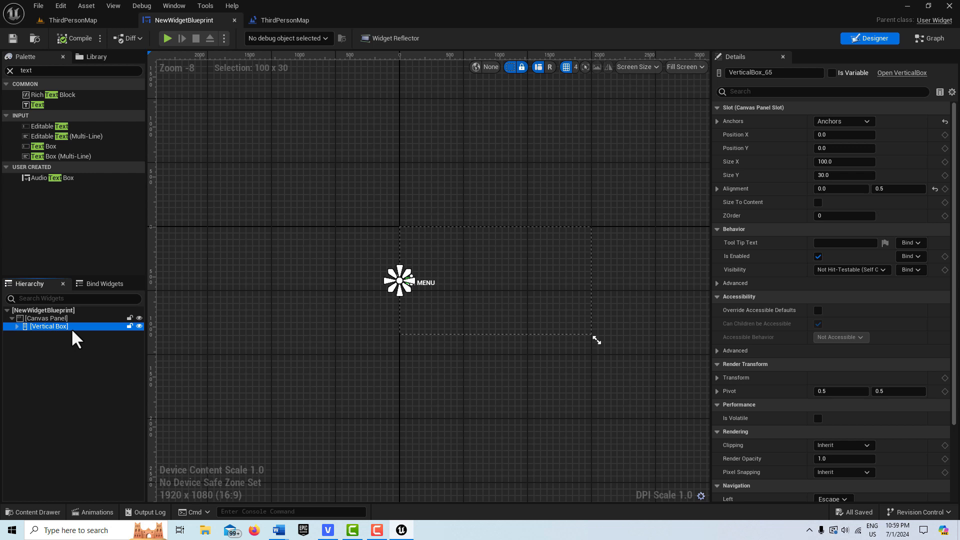
key("ctrl+d")
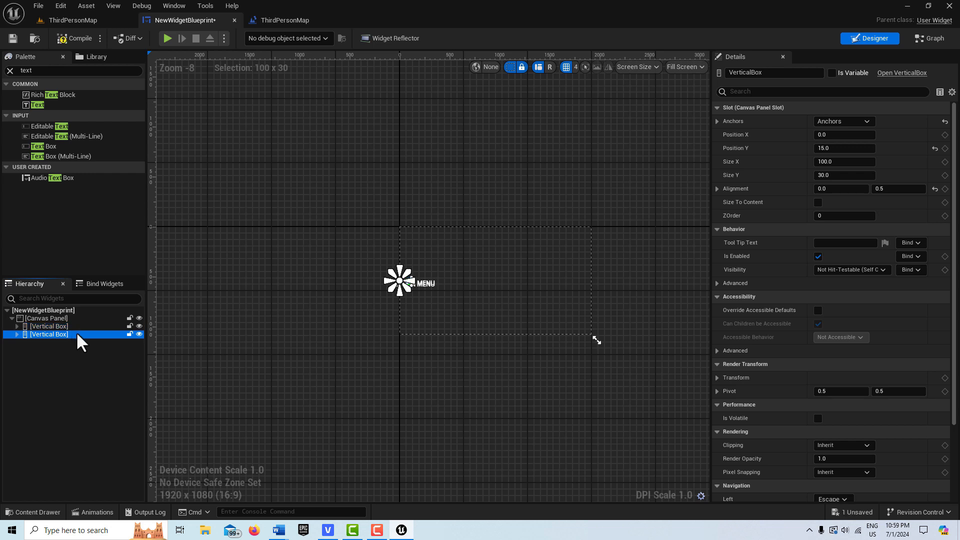
Anchor the duplicated Vertical Box to the canvas's middle right with alignment 1.0, 0.5, and reset its Position X to 0
left_click(865, 130)
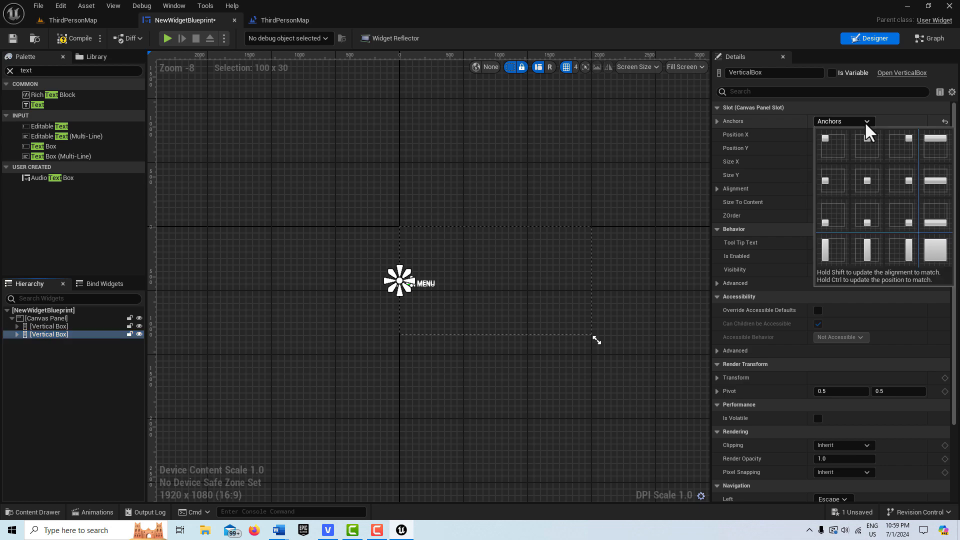
left_click(903, 179, "shift")
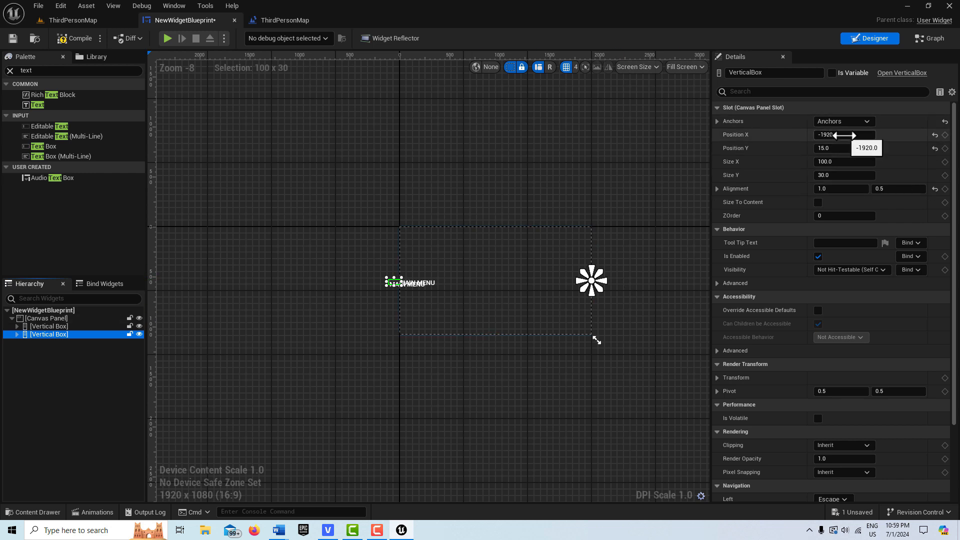
left_click(936, 135)
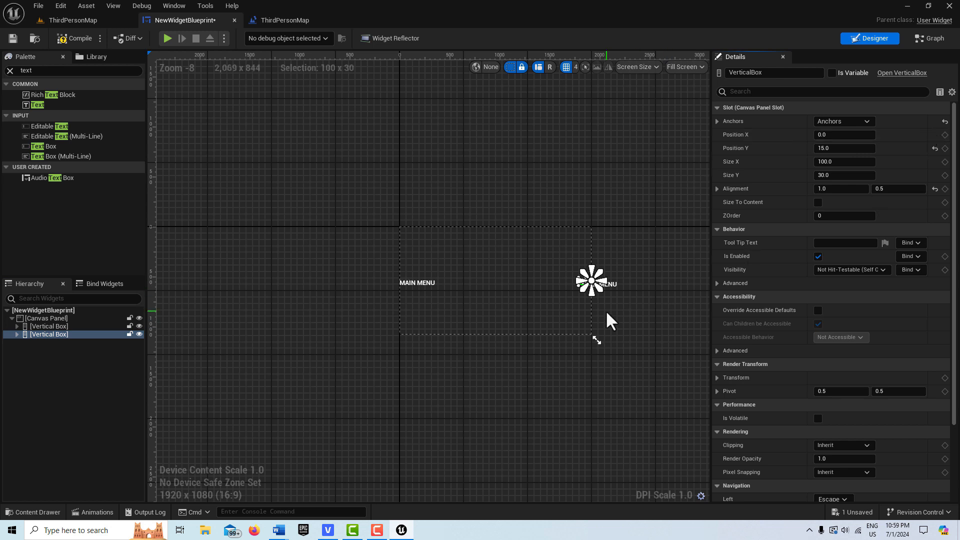
Enable Size To Content for both Vertical Boxes
left_click(818, 203)
left_click(56, 326)
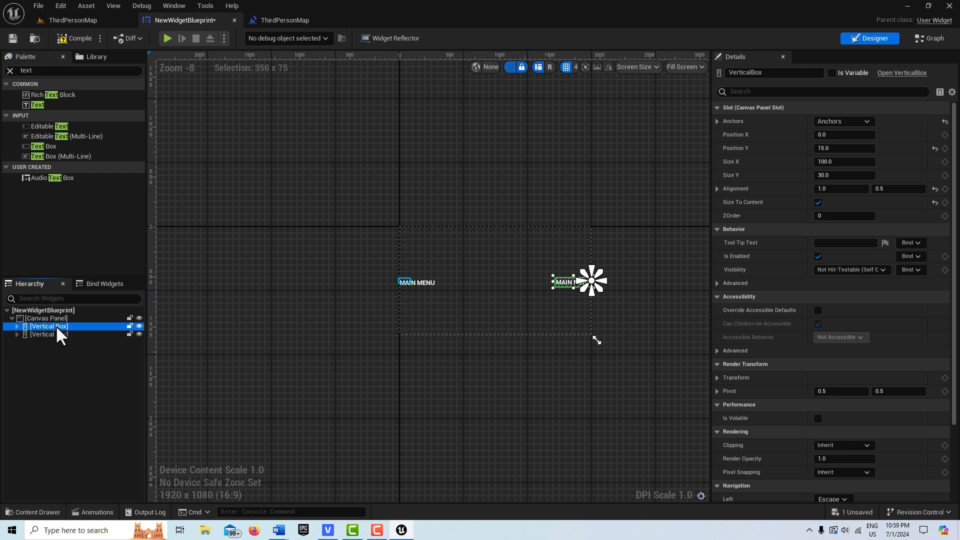
left_click(818, 203)
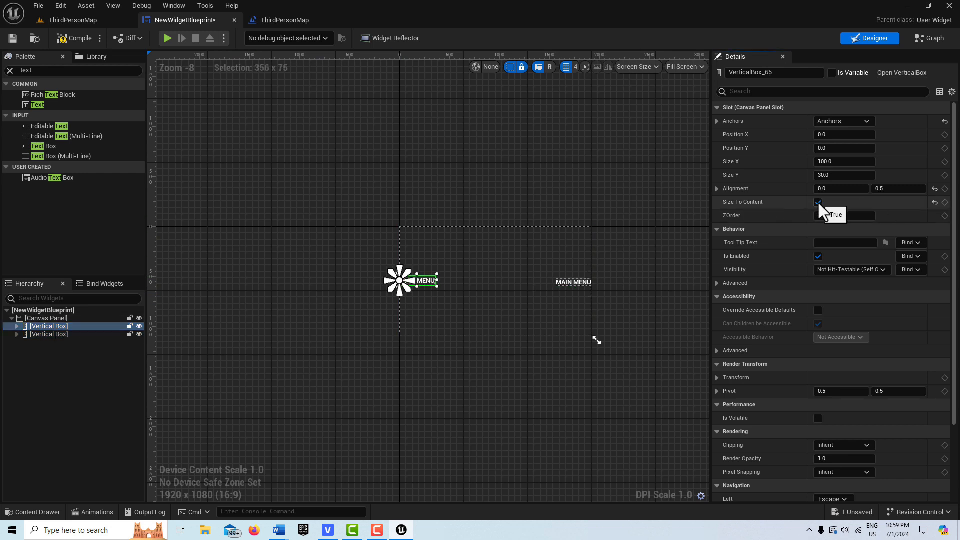
Change the text inside the duplicated Vertical Box to SETTINGS
left_click(62, 334)
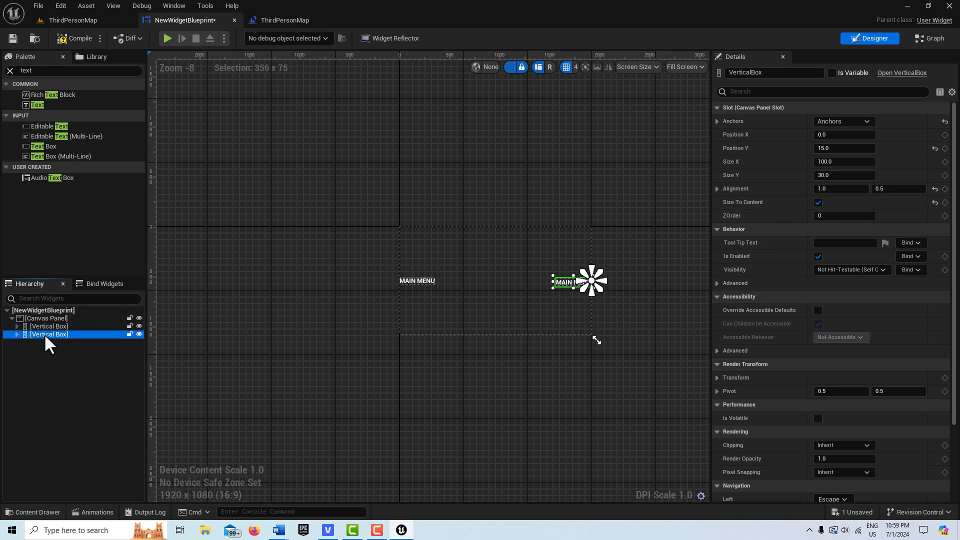
left_click(15, 334)
left_click(58, 342)
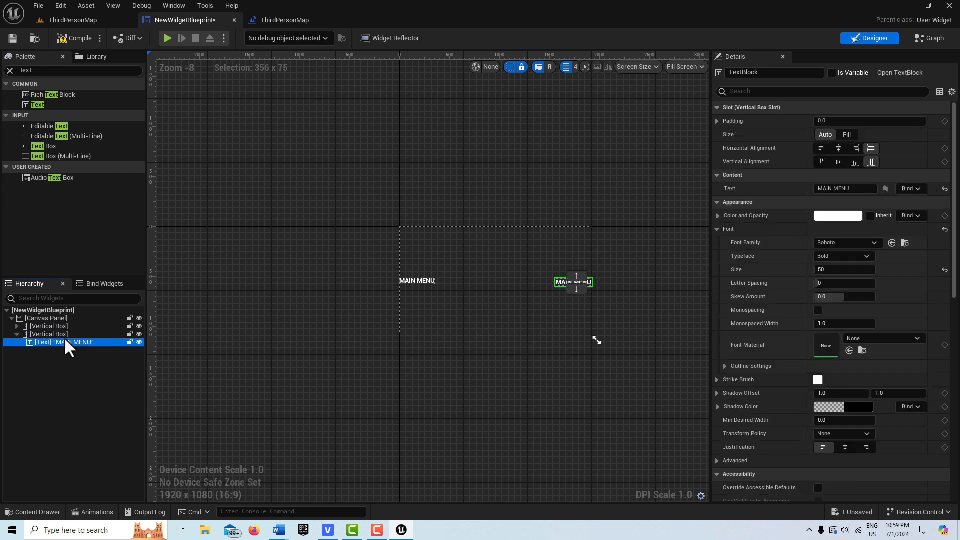
left_click(850, 189)
type("SETT")
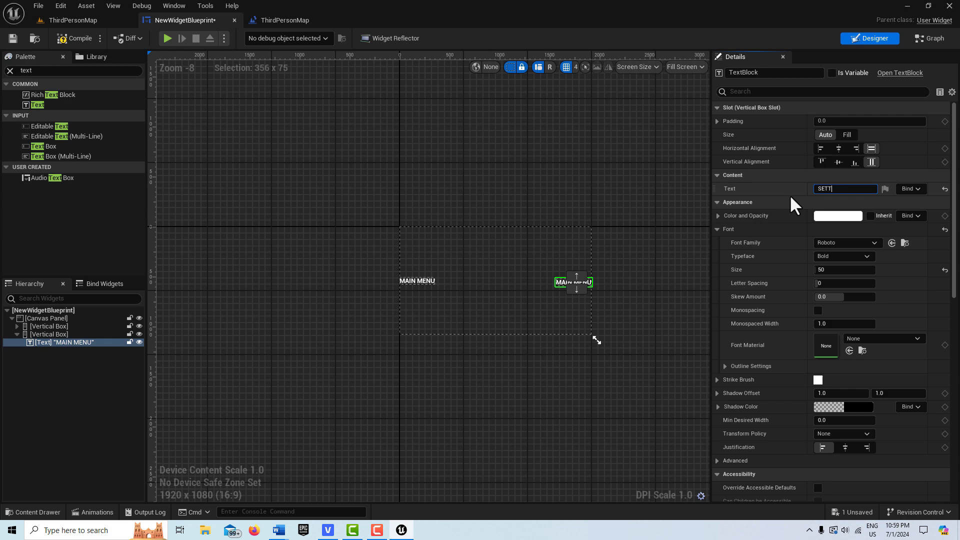
type("INGS")
key("Return")
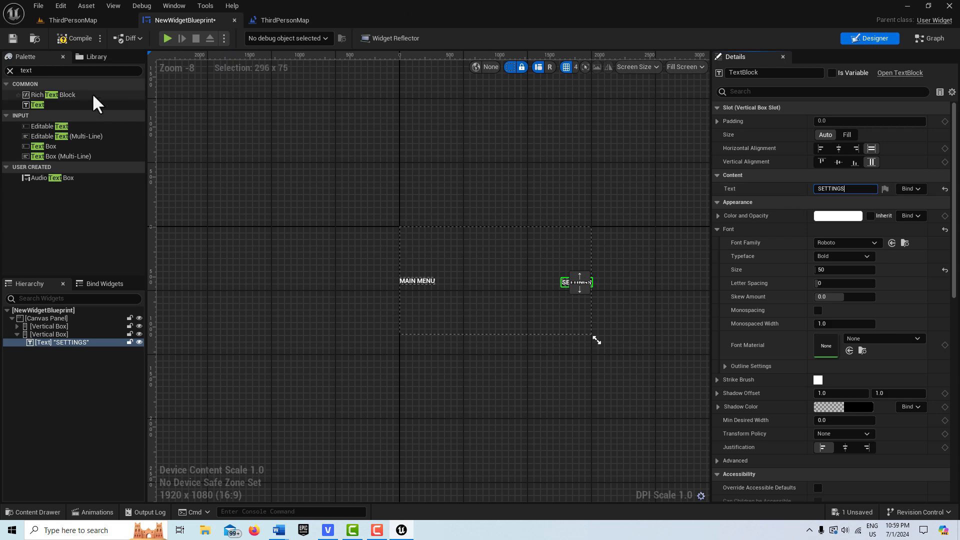
Add a Button to the Canvas Panel near its bottom centre, at about X 848, Y 948
left_click(50, 70)
type("b")
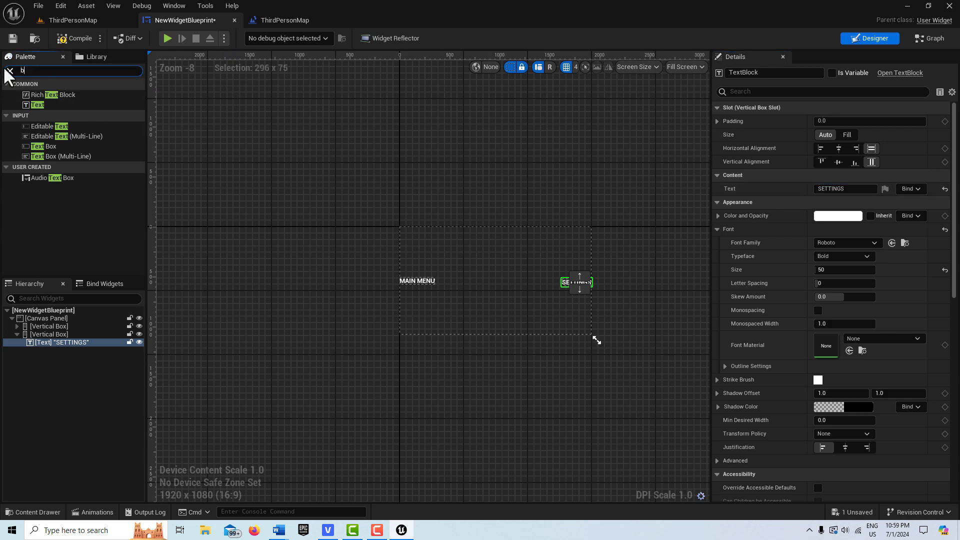
type("utton")
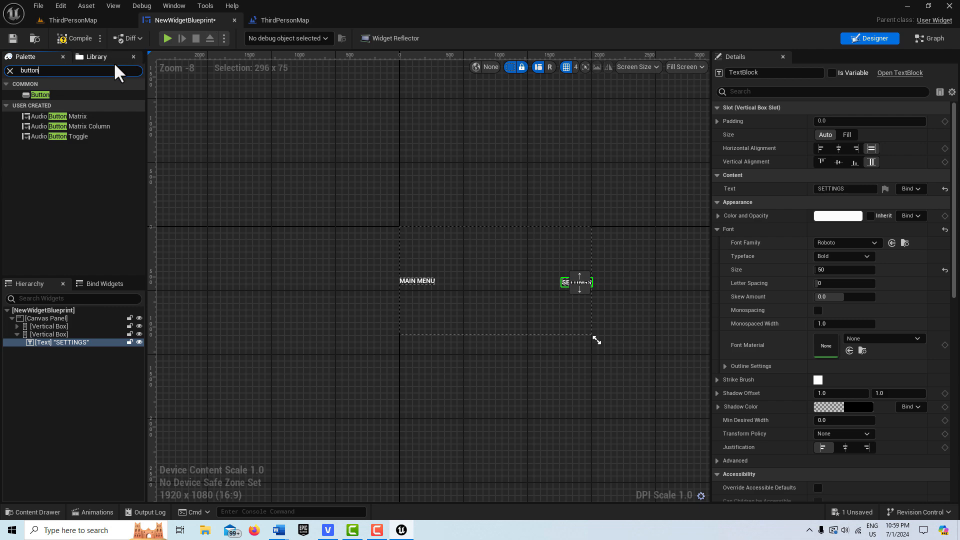
left_click_drag(52, 95, 487, 324)
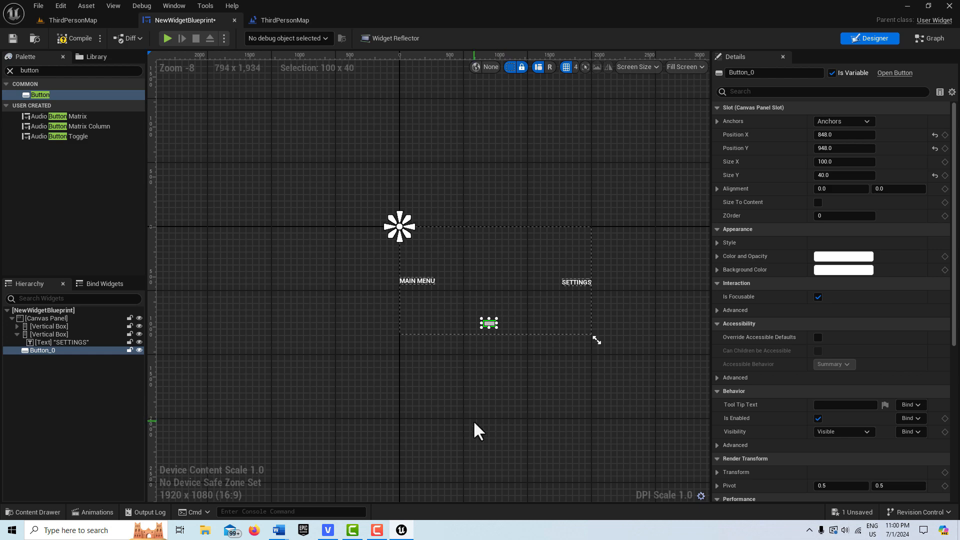
Move the MAIN MENU Vertical Box off the canvas's left edge, to a Position X of about -461
left_click(17, 333)
left_click(49, 325)
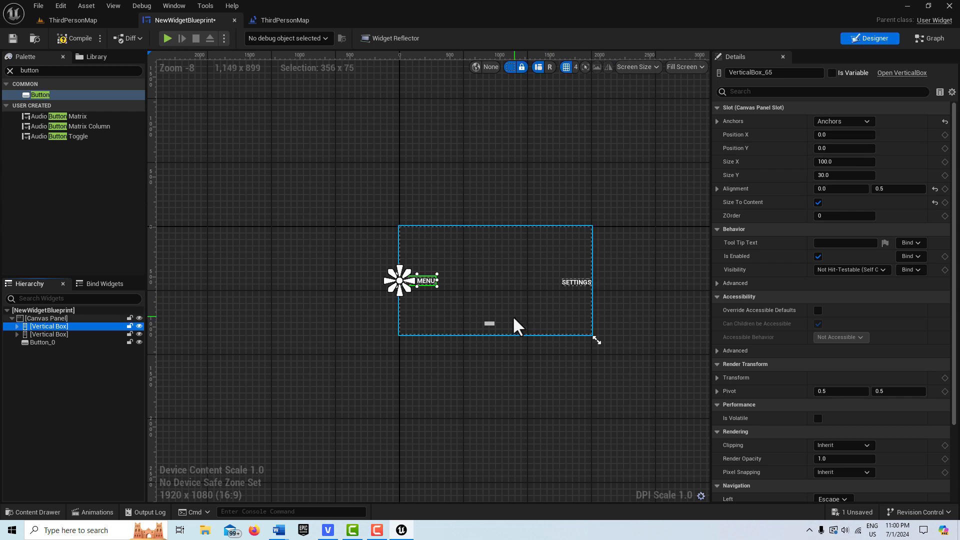
left_click_drag(835, 138, 771, 137)
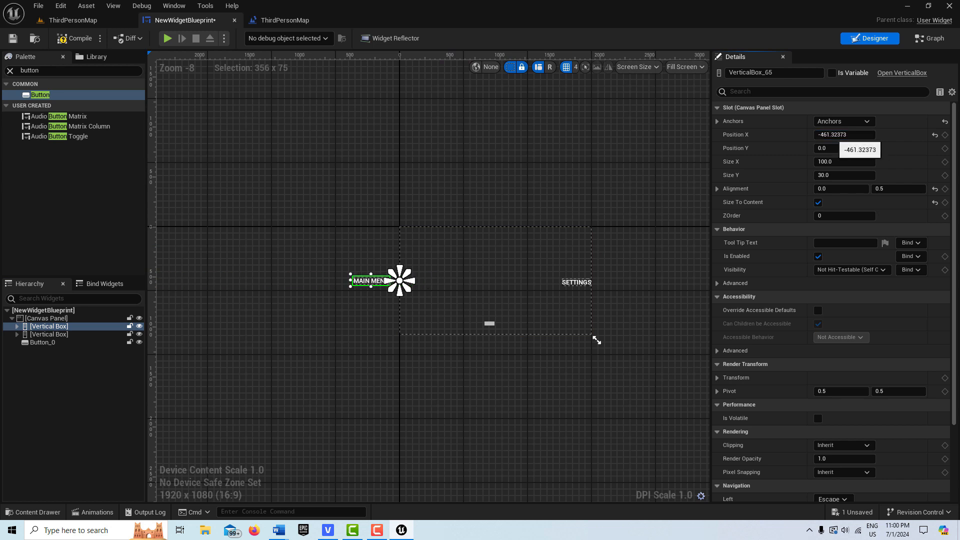
Move the SETTINGS Vertical Box off the canvas's right edge, to a Position X of about 475, and save the widget
left_click(70, 334)
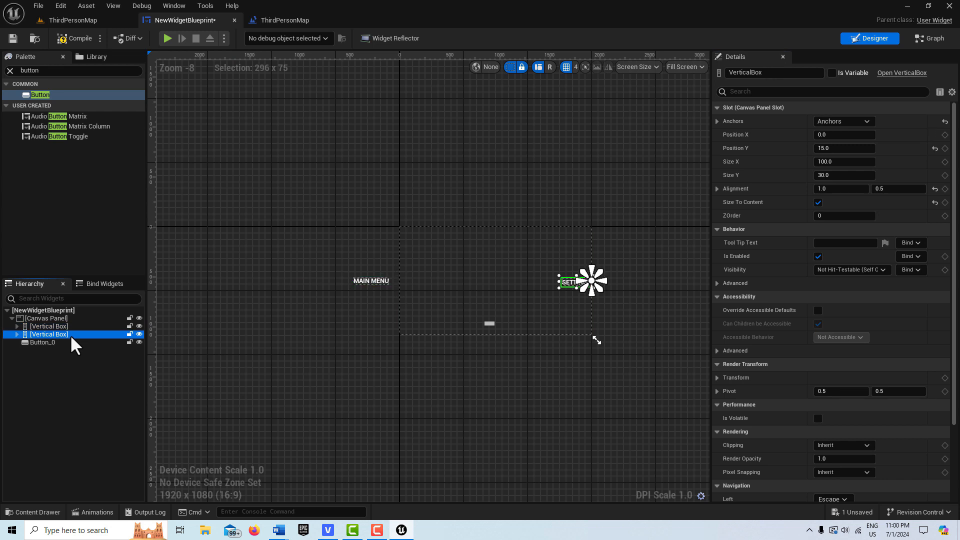
left_click_drag(833, 135, 873, 136)
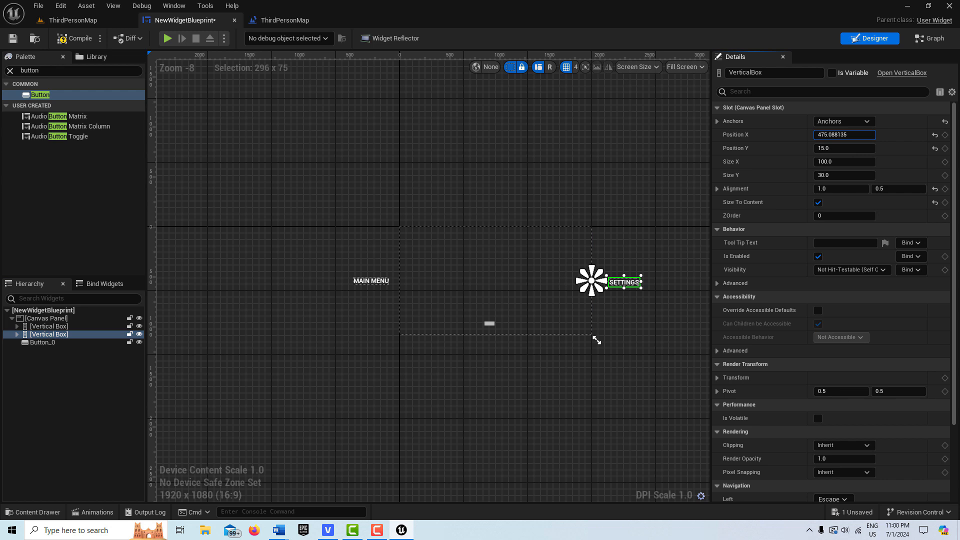
left_click_drag(872, 135, 872, 136)
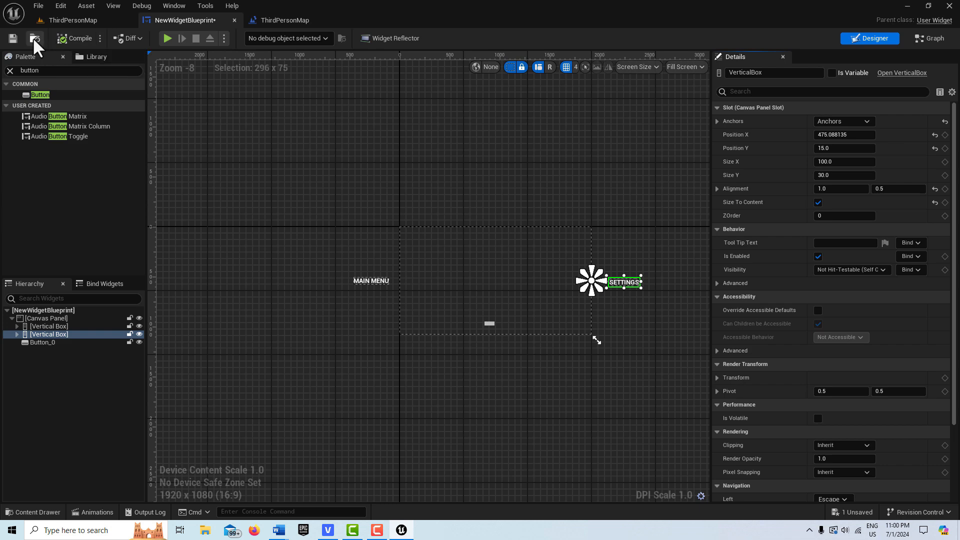
left_click(10, 39)
Play the ThirdPersonMap level to check which widget elements show on screen, and stop the simulation
left_click(80, 21)
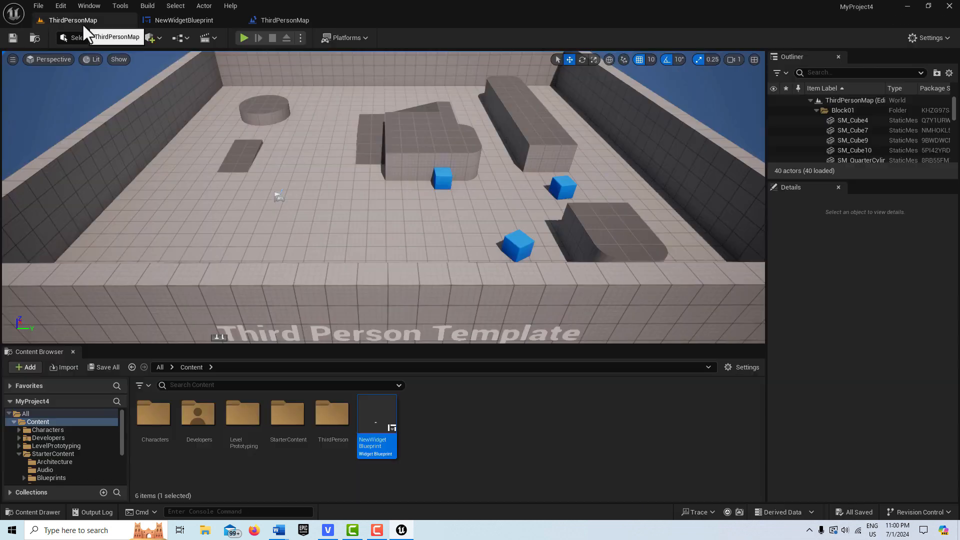
left_click(243, 38)
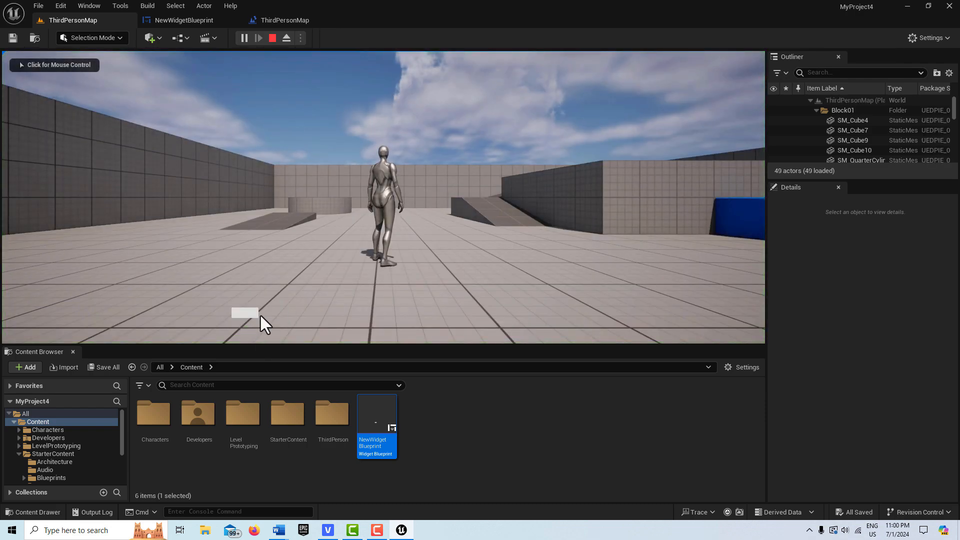
left_click(272, 38)
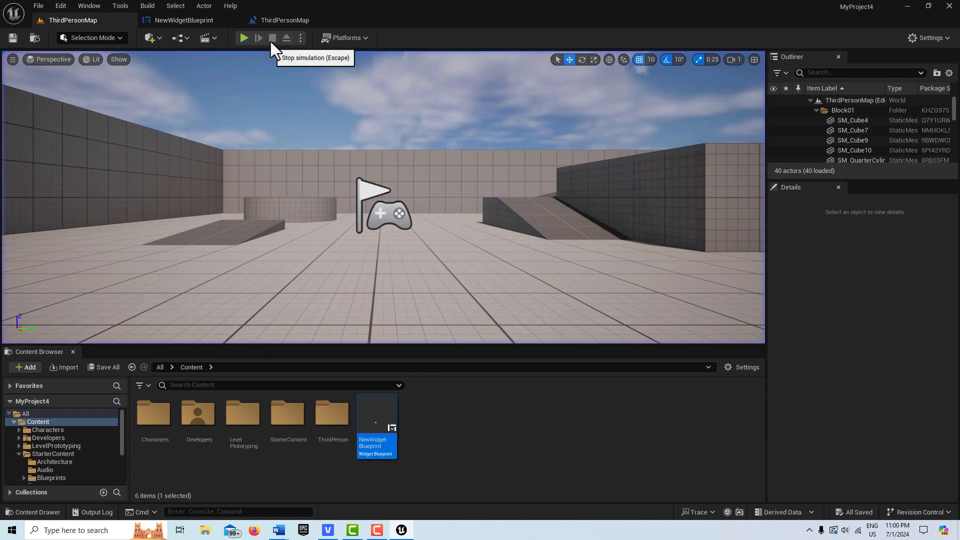
Return to NewWidgetBlueprint, select the MAIN MENU Vertical Box, and dock the Animations editor in the layout
left_click(192, 19)
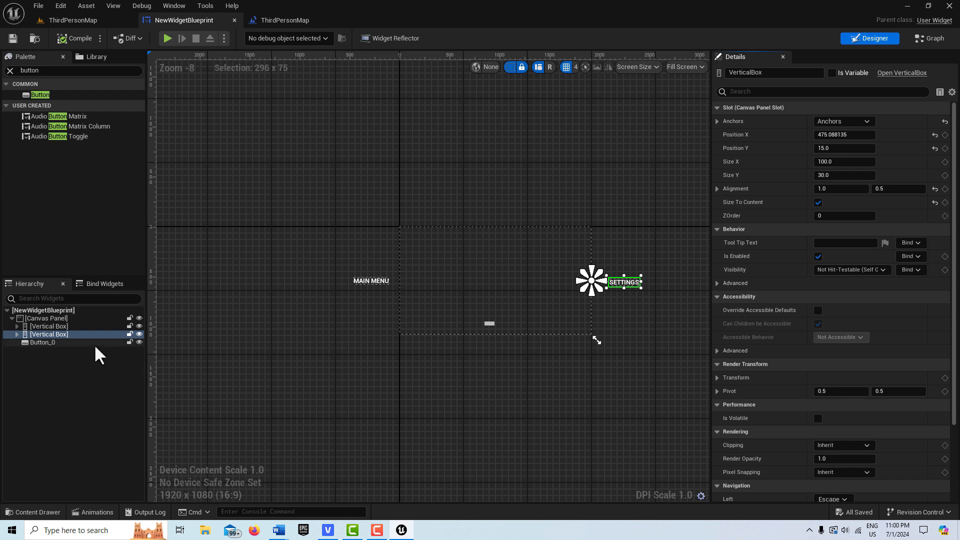
left_click(41, 326)
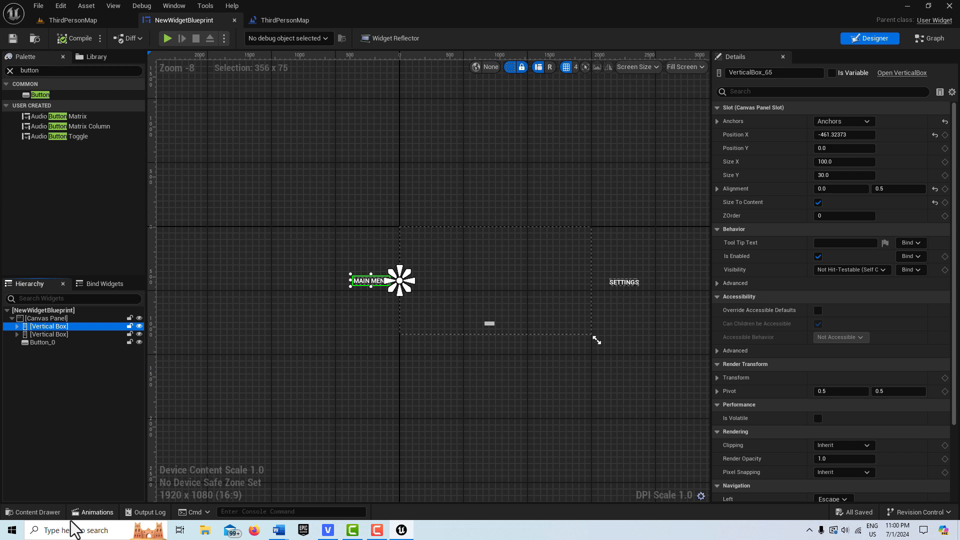
left_click(94, 511)
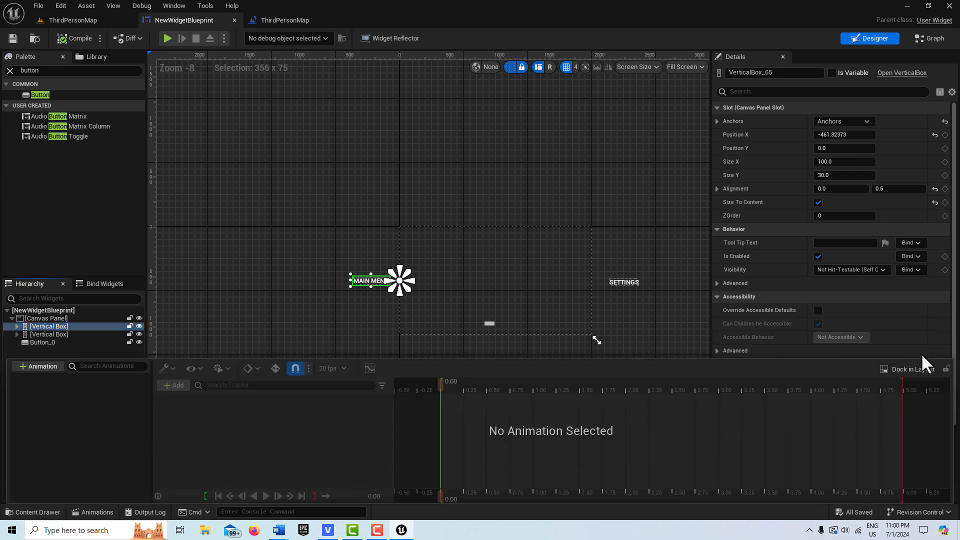
left_click(906, 368)
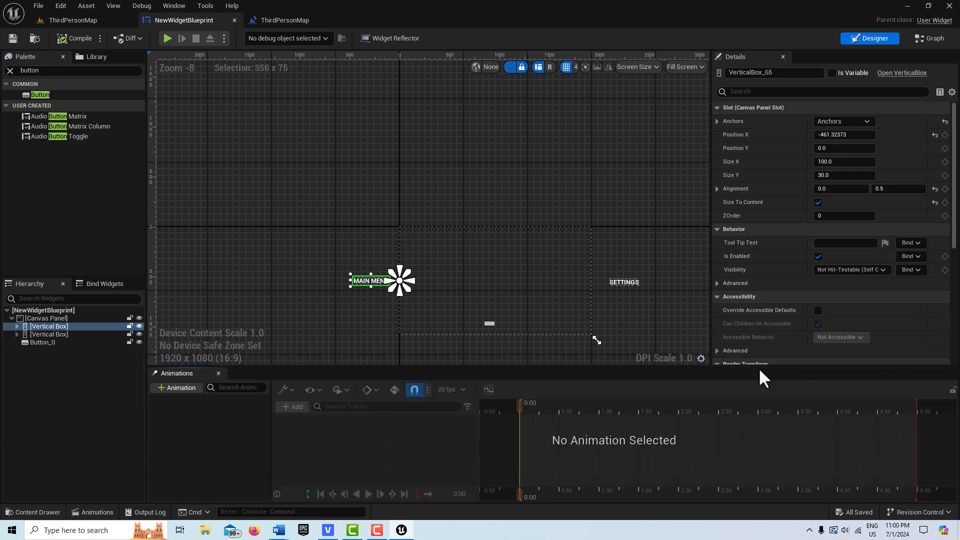
Create a widget animation named MainMenu
left_click(175, 387)
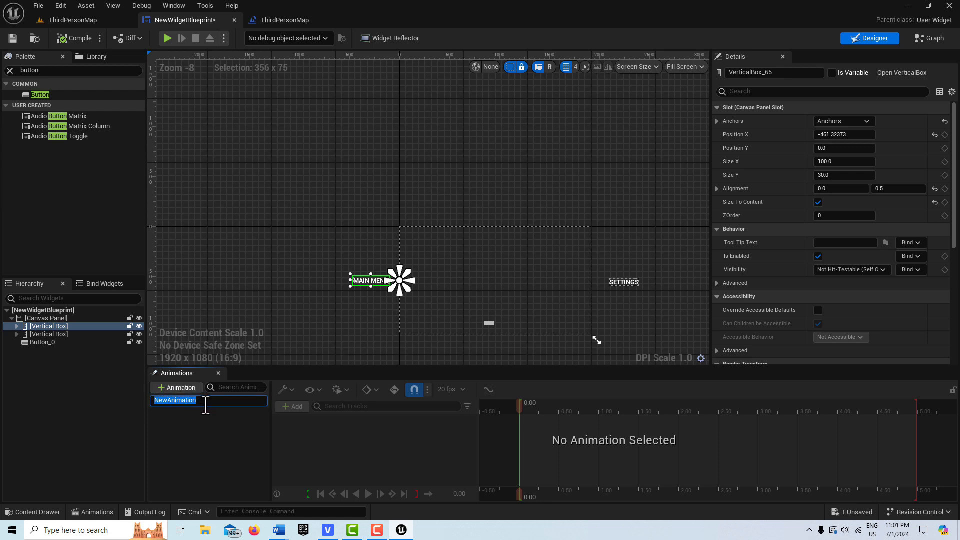
type("MainM")
key("Return")
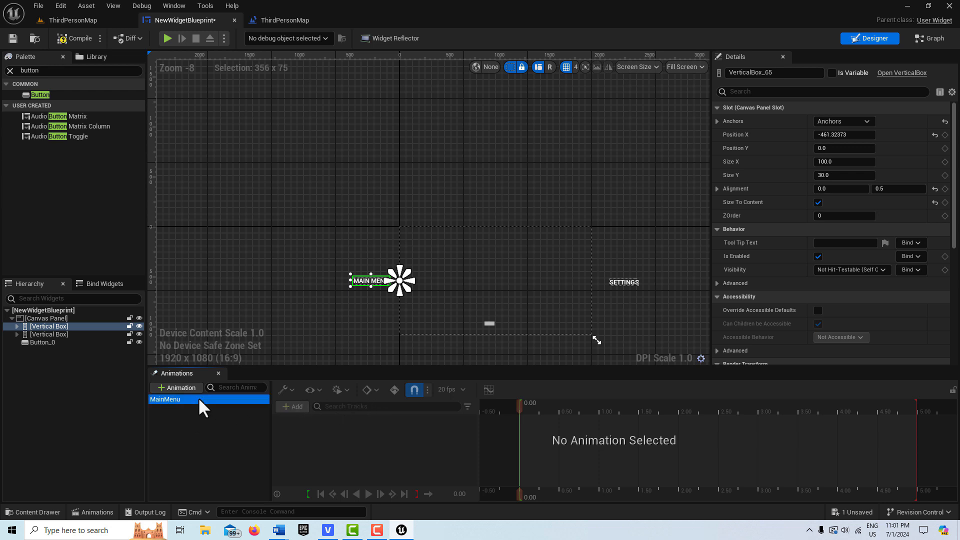
Add the MAIN MENU Vertical Box's Canvas Panel Slot to the MainMenu animation and give it a Layout Data.Alignment track
left_click(198, 397)
left_click(290, 407)
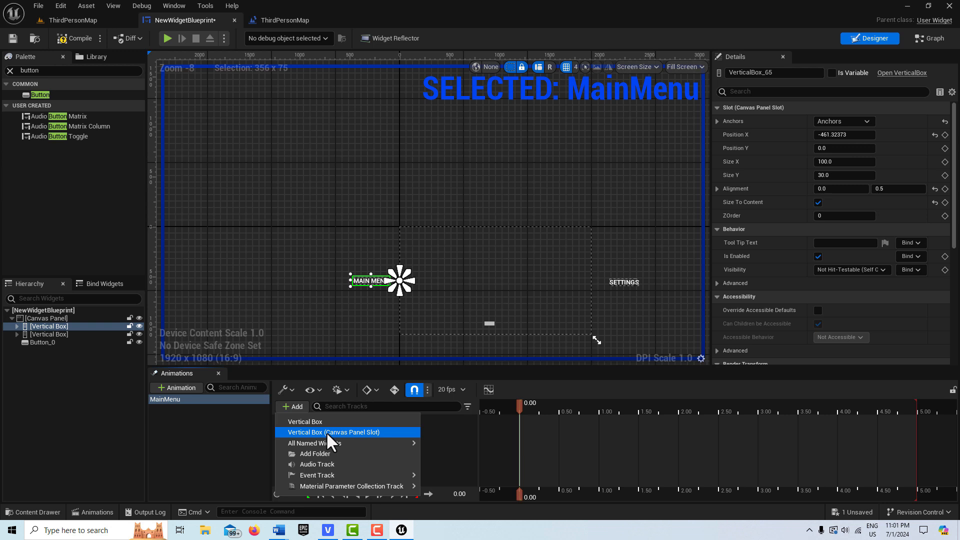
left_click(355, 432)
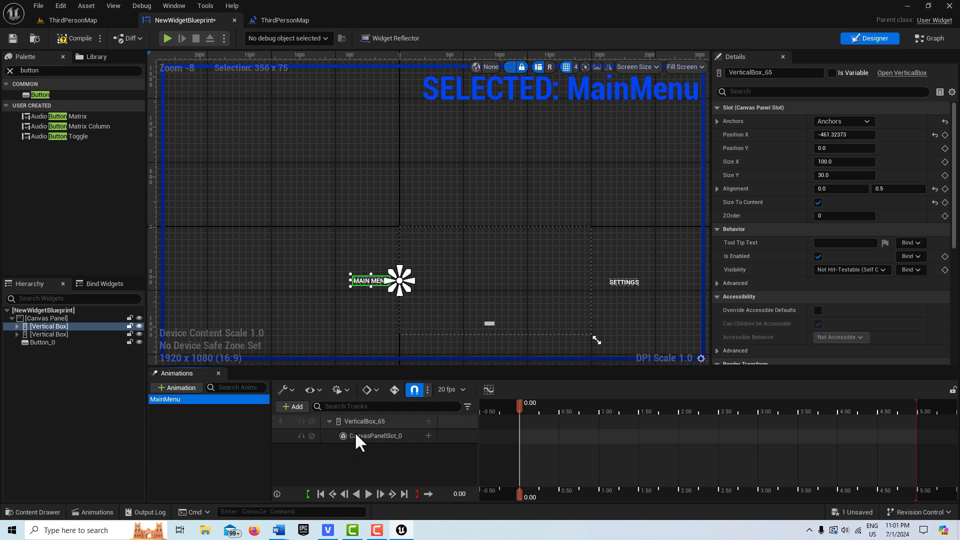
left_click(428, 434)
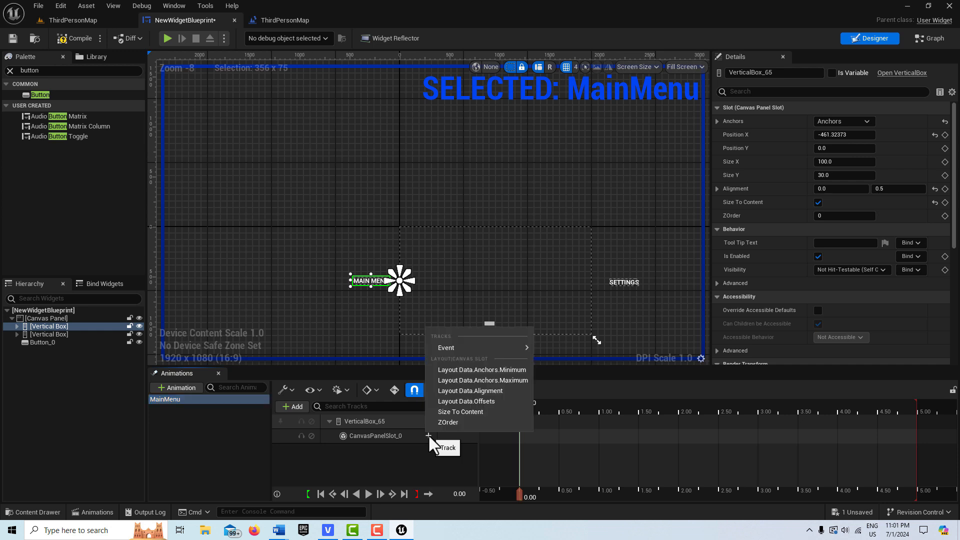
left_click(490, 391)
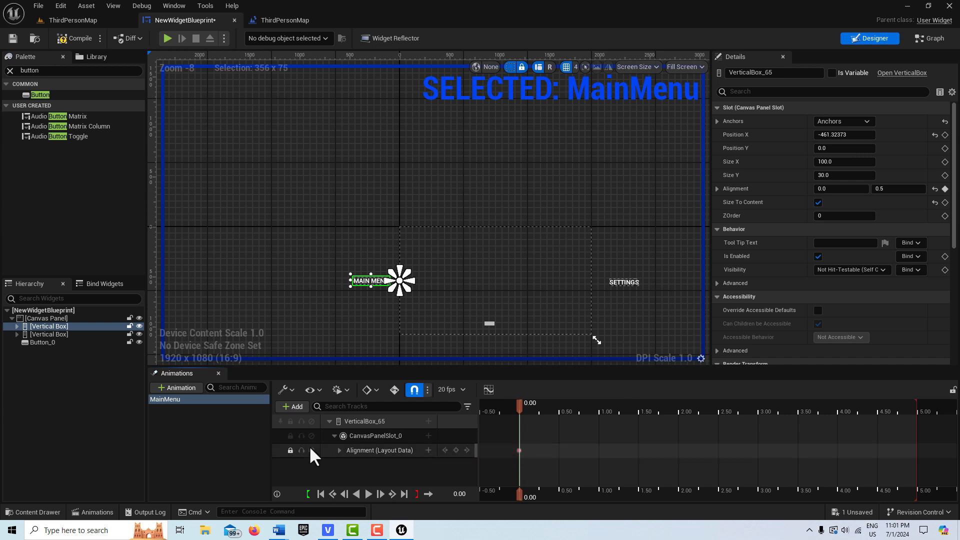
At 1.00 s in the MainMenu animation, set Alignment X to about -1.62 so the MAIN MENU text slides into the canvas
left_click(339, 450)
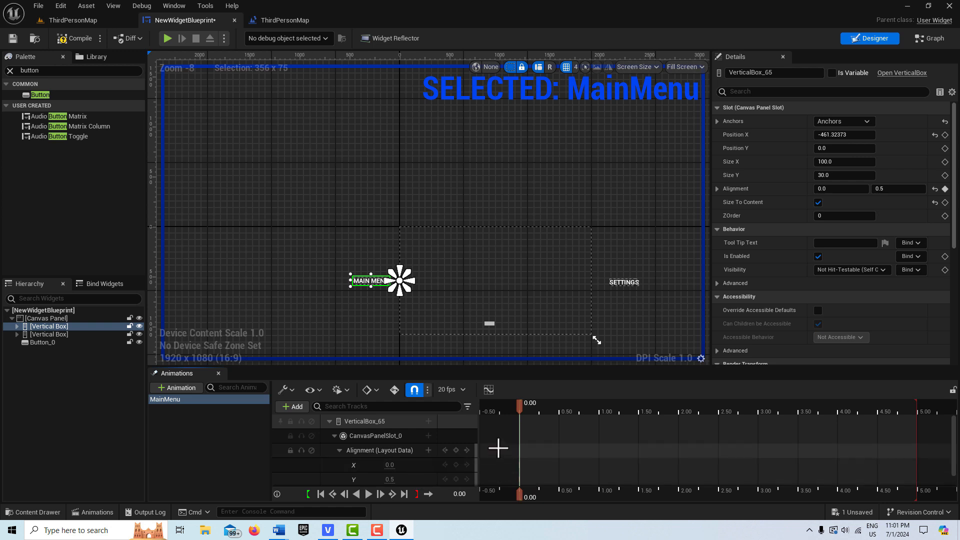
mouse_move(520, 411)
left_mouse_down()
mouse_move(598, 409)
mouse_move(515, 404)
mouse_move(600, 403)
mouse_move(519, 401)
left_mouse_up()
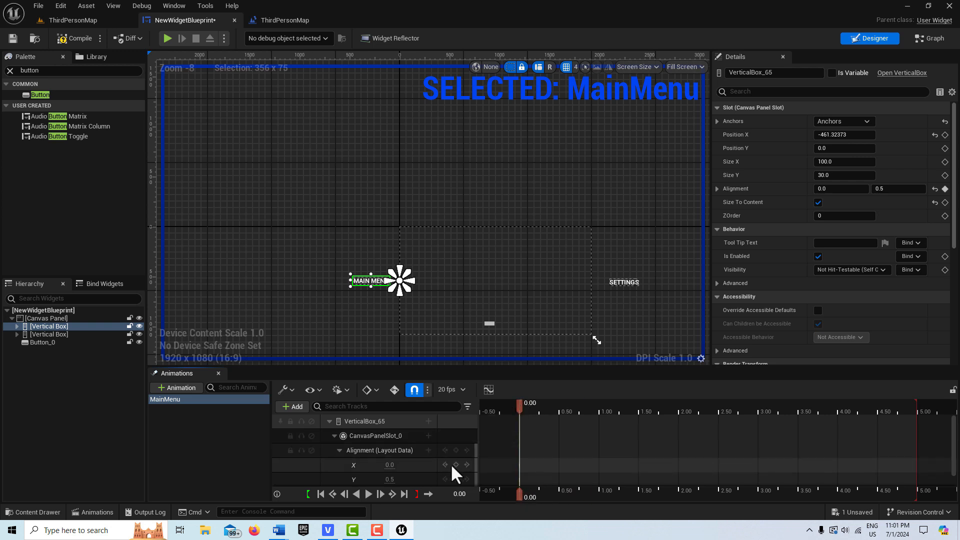
left_click_drag(519, 403, 599, 410)
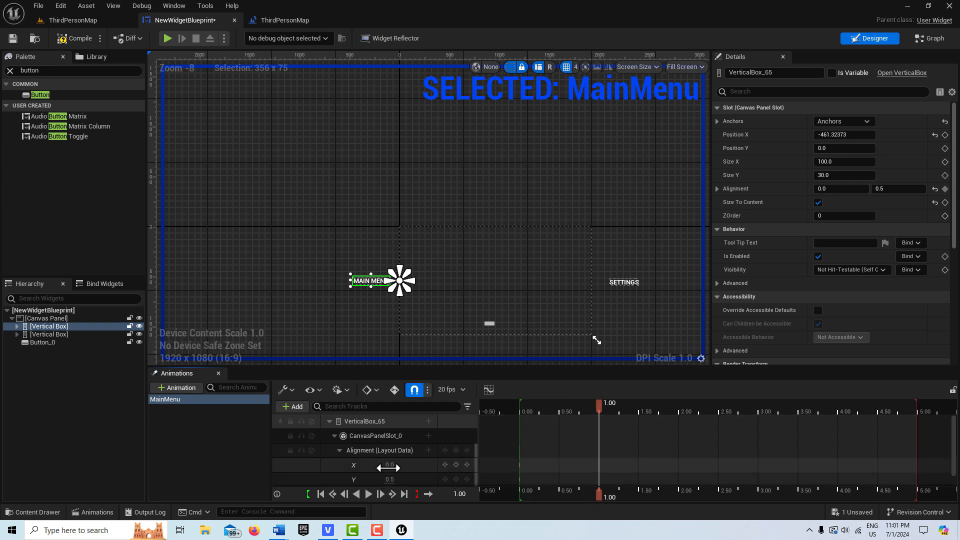
left_click_drag(389, 467, 361, 468)
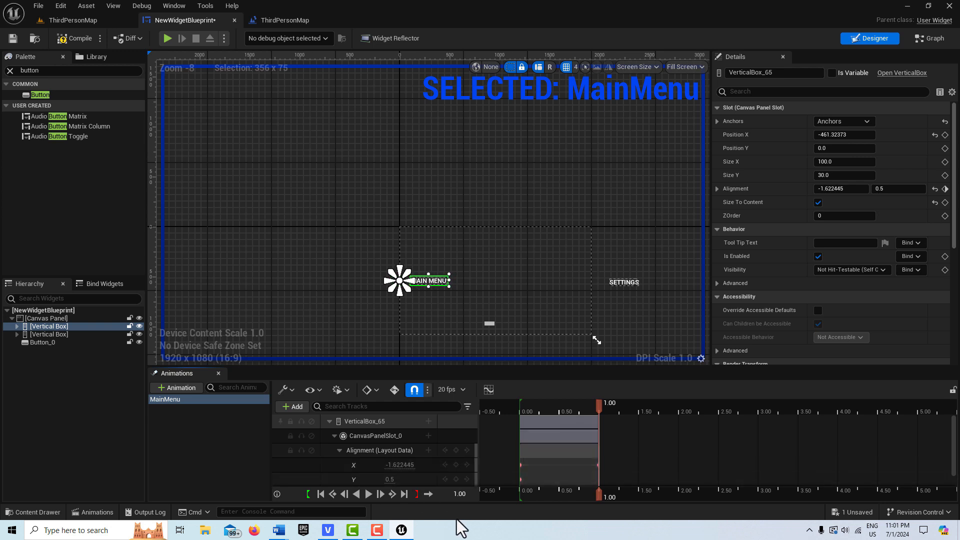
Preview the MainMenu animation from its start, rewind it, and compile and save the widget
left_click(320, 494)
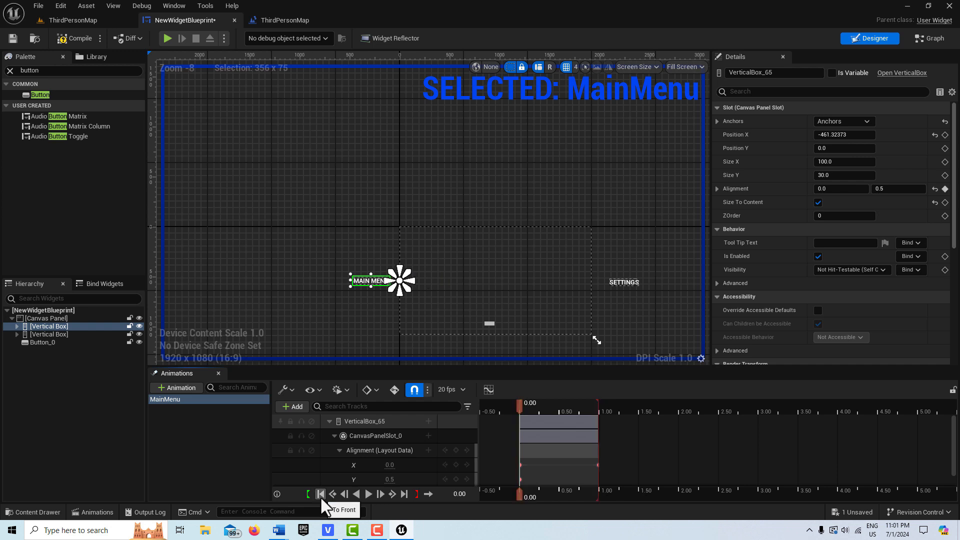
left_click(370, 494)
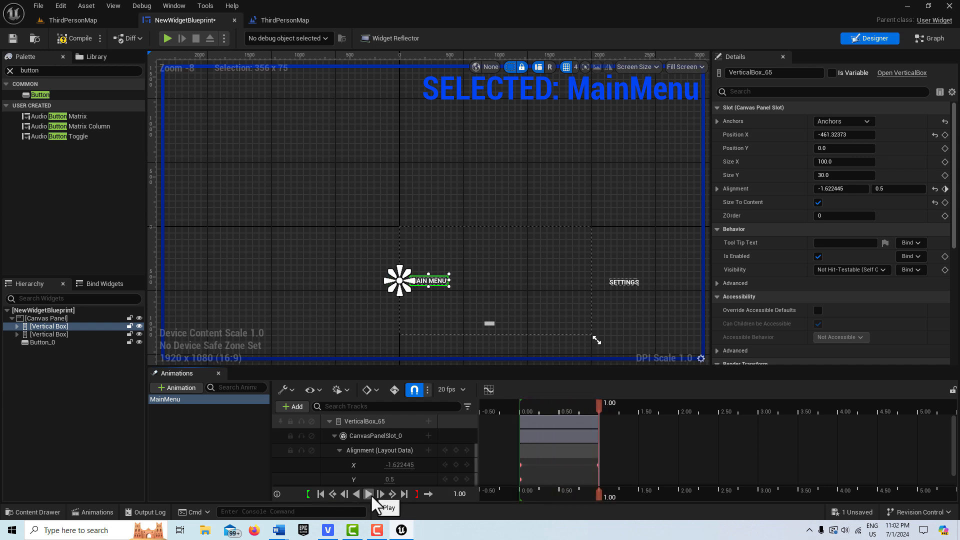
left_click(320, 494)
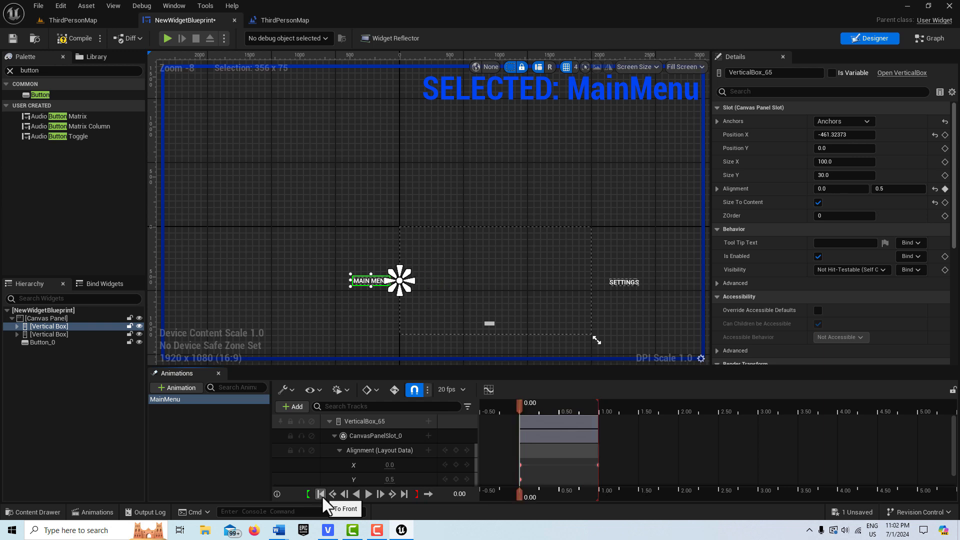
left_click(69, 33)
left_click(14, 35)
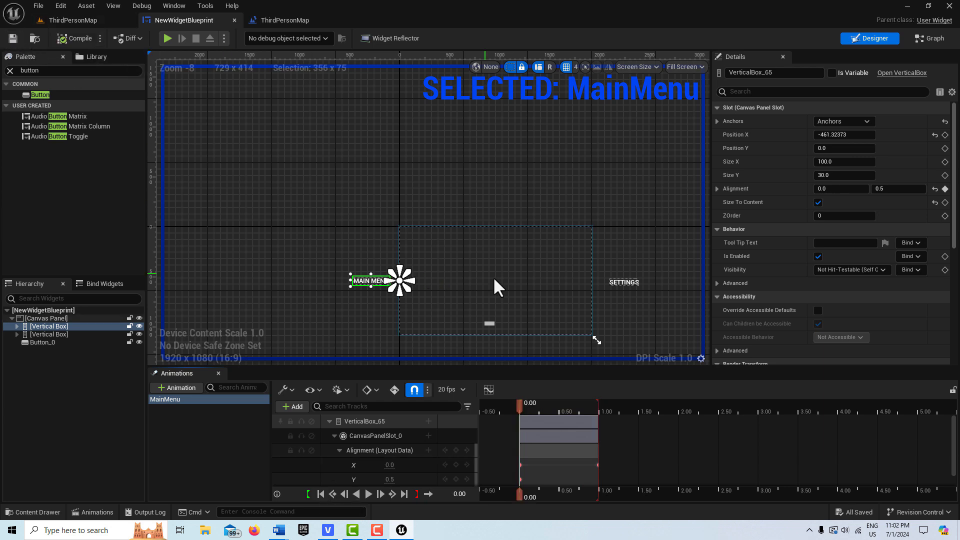
Select the SETTINGS Vertical Box and create a second widget animation named Settings
left_click(62, 333)
left_click(178, 389)
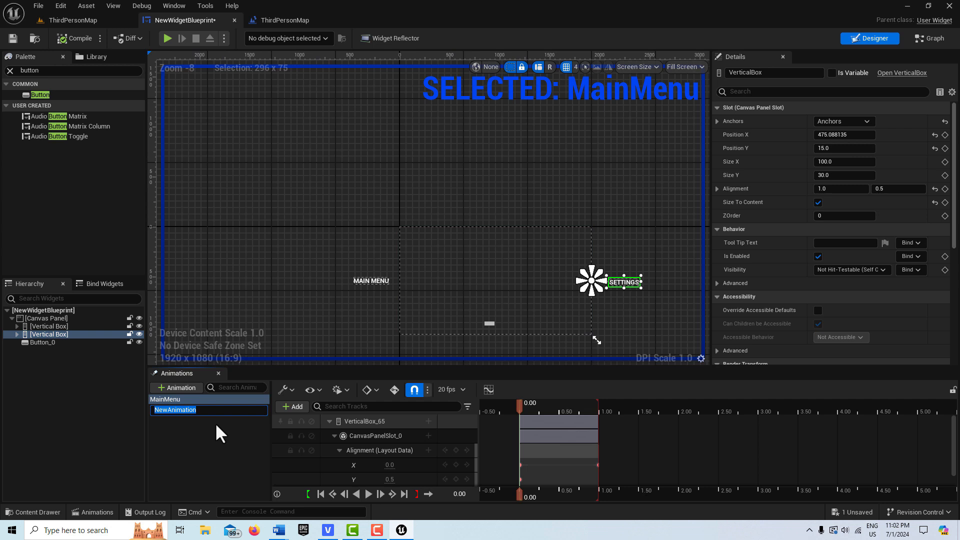
type("Settubgs")
key("BackSpace")
key("BackSpace")
key("BackSpace")
key("BackSpace")
type("ings")
key("Return")
Add the SETTINGS Vertical Box's Canvas Panel Slot to the Settings animation with a Layout Data.Alignment track
left_click(282, 405)
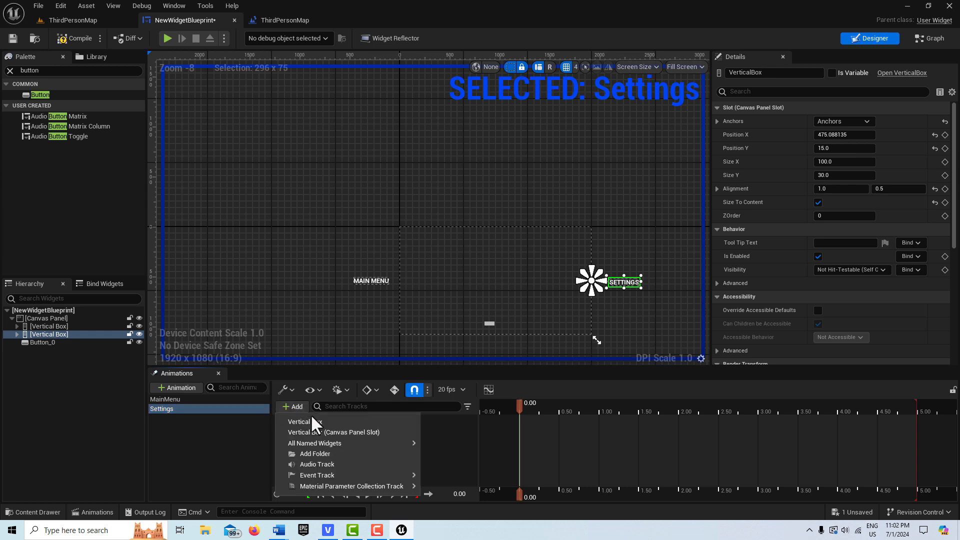
left_click(335, 433)
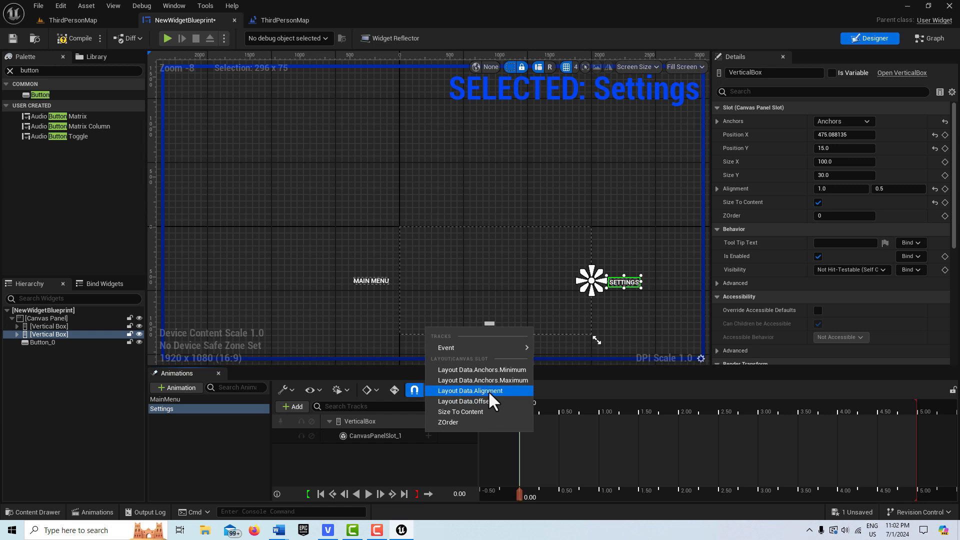
left_click(488, 390)
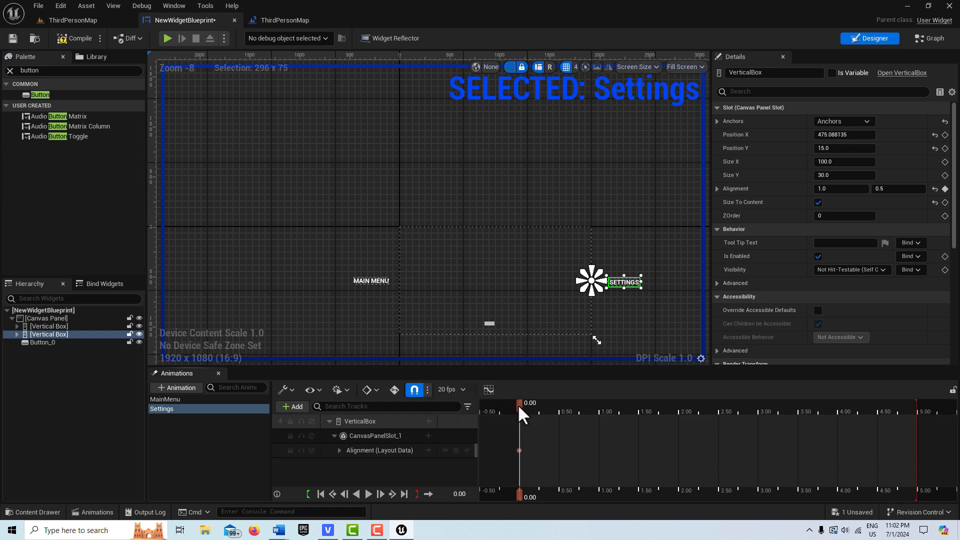
At 1.00 s in the Settings animation, set Alignment X to about 3.46 so the SETTINGS text slides into the canvas
left_click_drag(517, 404, 598, 405)
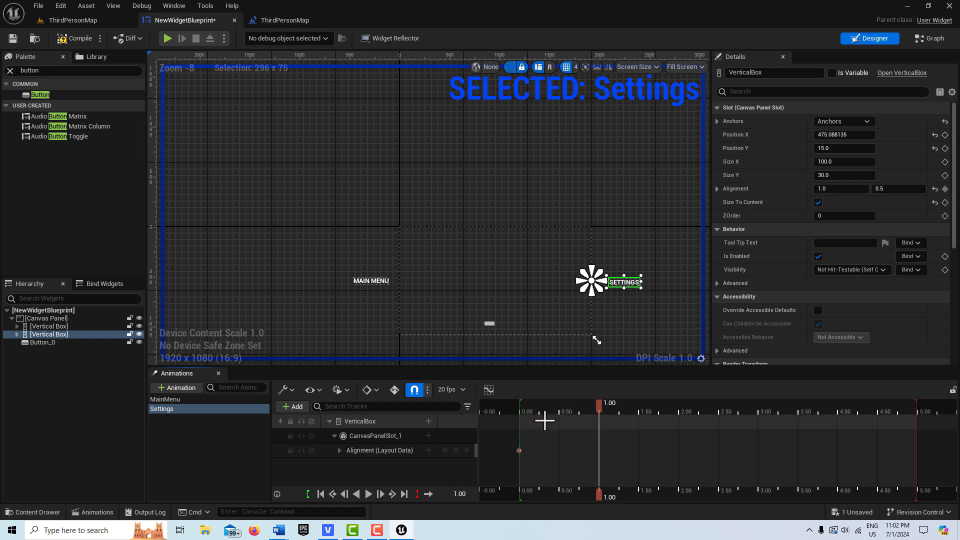
left_click(339, 450)
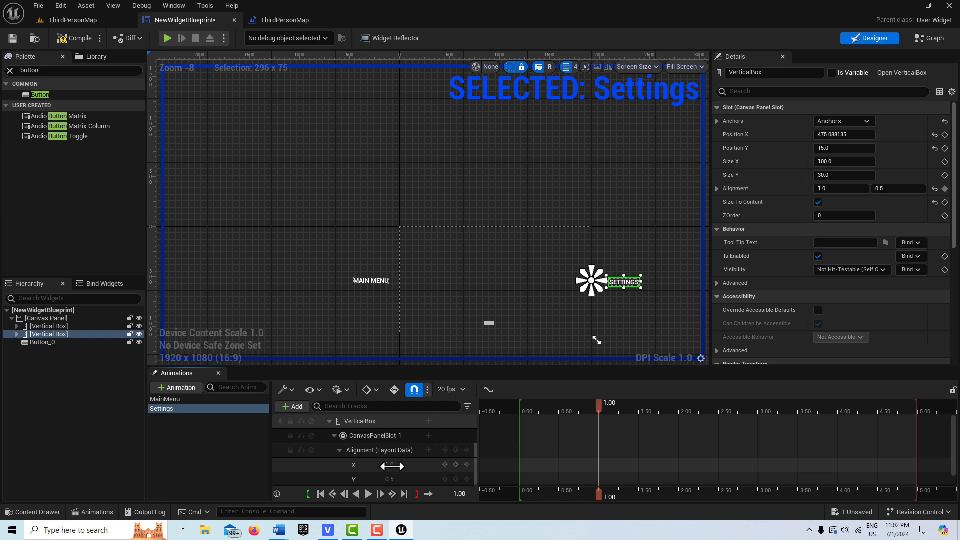
mouse_move(392, 467)
left_mouse_down()
mouse_move(384, 467)
mouse_move(415, 465)
mouse_move(390, 465)
left_mouse_up()
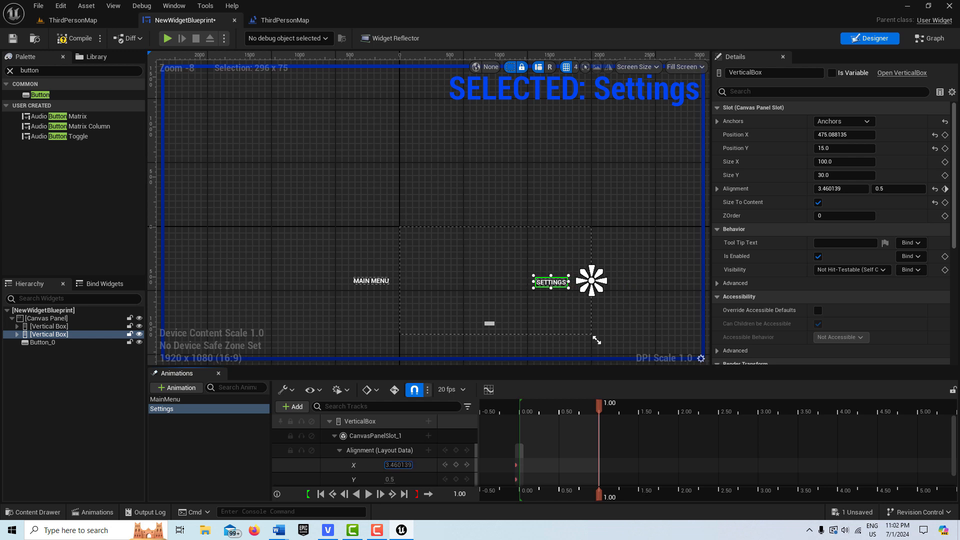
left_click_drag(398, 465, 398, 465)
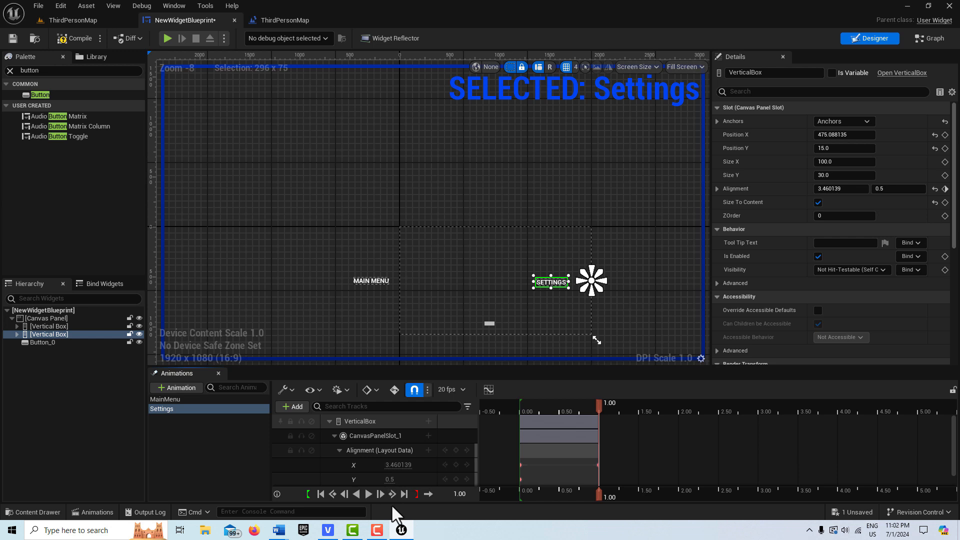
Preview the Settings animation from its start, rewind it, and compile and save the widget
left_click(325, 494)
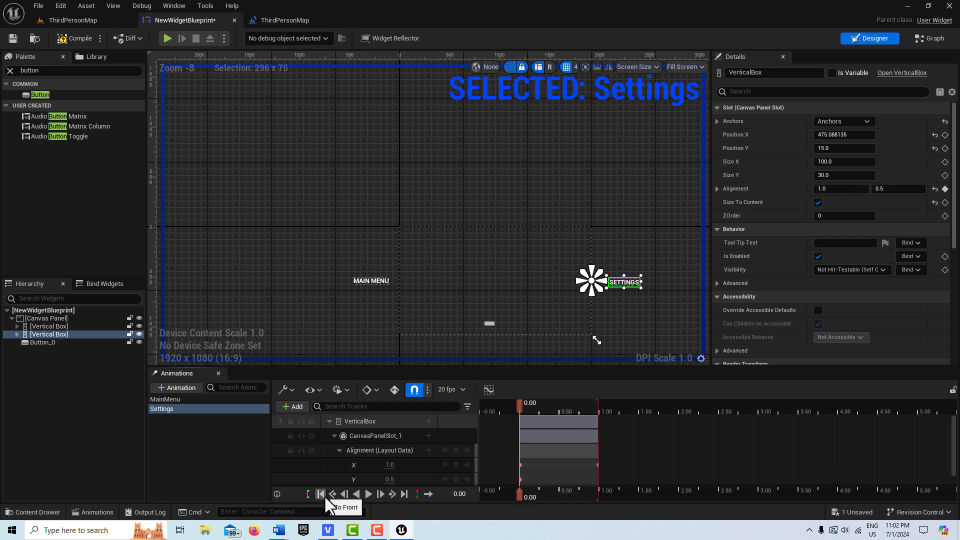
left_click(369, 494)
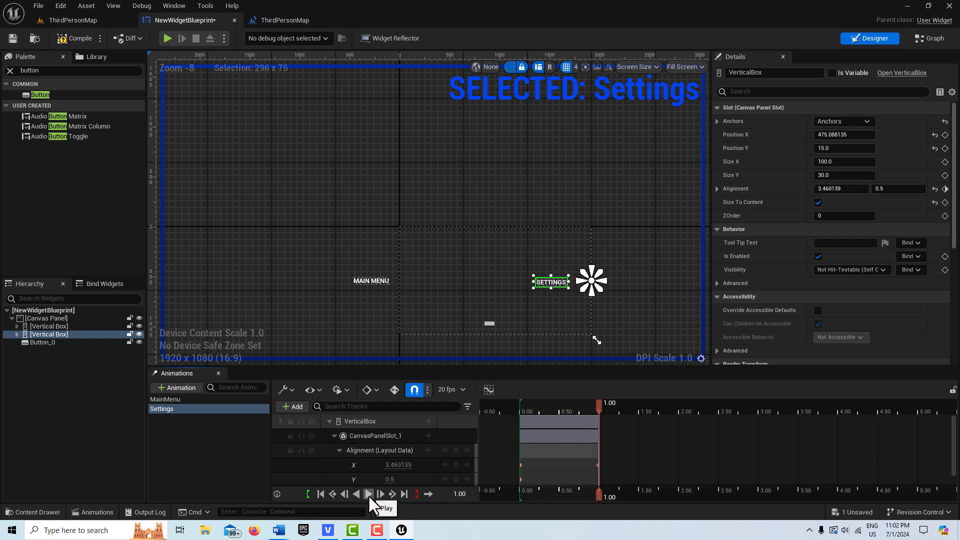
left_click(321, 494)
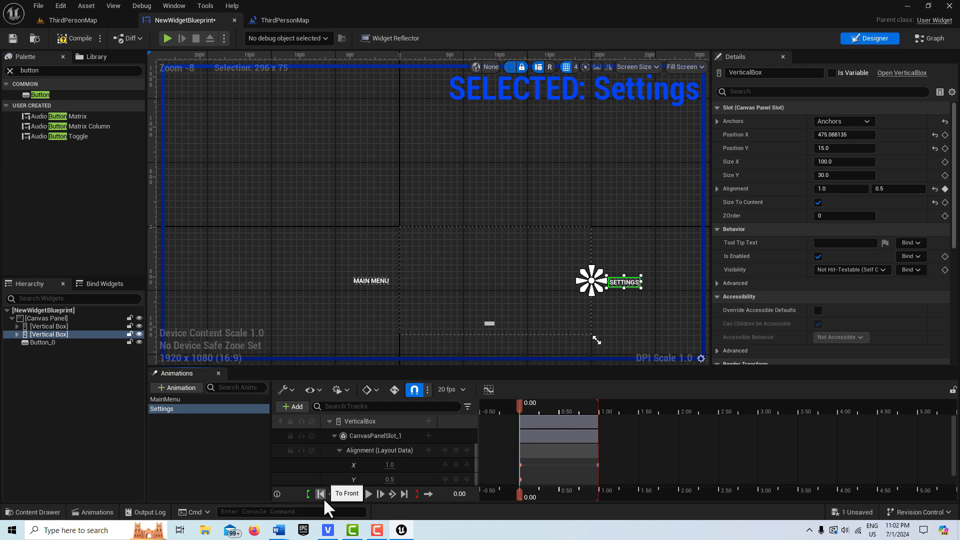
left_click(65, 40)
left_click(11, 40)
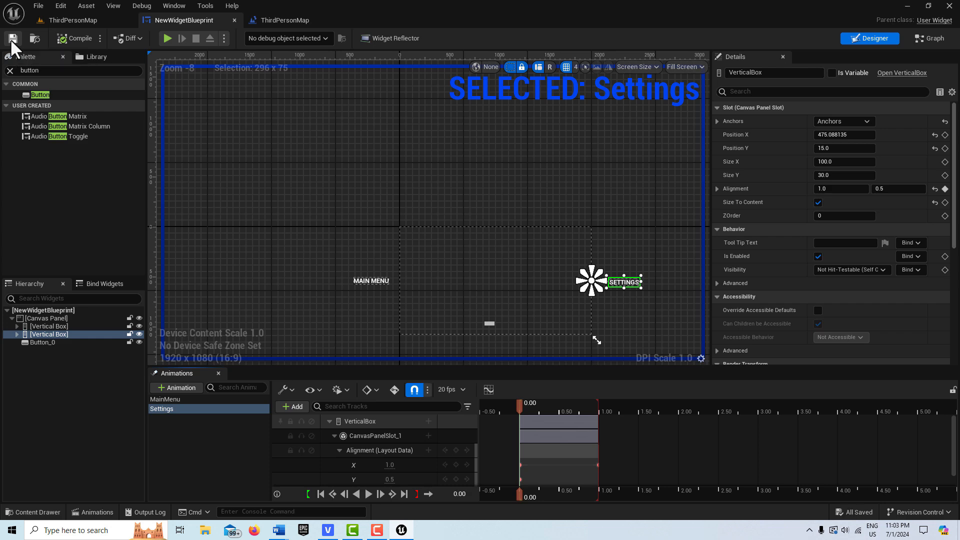
Play the ThirdPersonMap level to check the widget on screen, and return to NewWidgetBlueprint with the simulation stopped
left_click(62, 20)
left_click(244, 38)
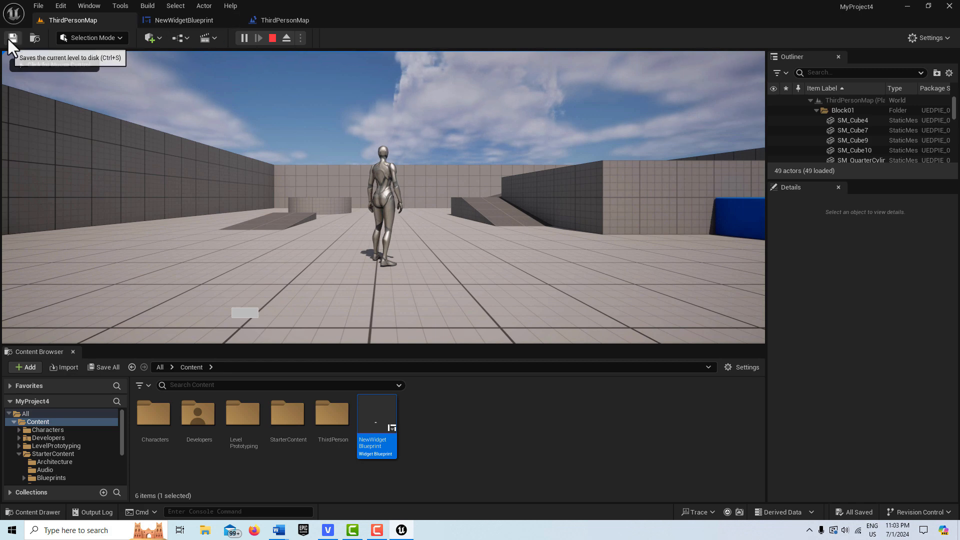
left_click(173, 21)
key("Escape")
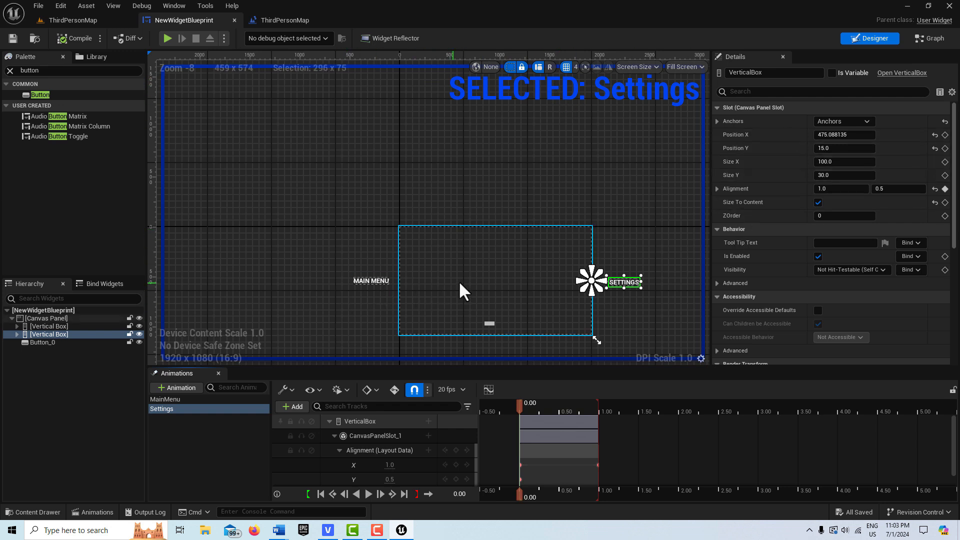
In the widget's event graph, add a MainMenu animation reference and connect it to a new Play Animation node
left_click(941, 41)
right_click_drag(705, 290, 574, 300)
left_click(405, 267)
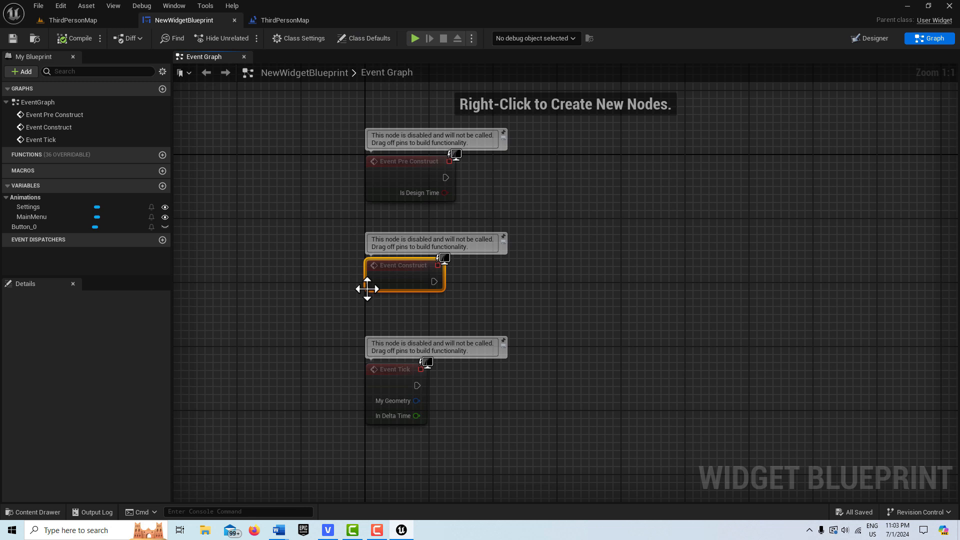
left_click_drag(55, 218, 490, 206)
left_click(530, 228)
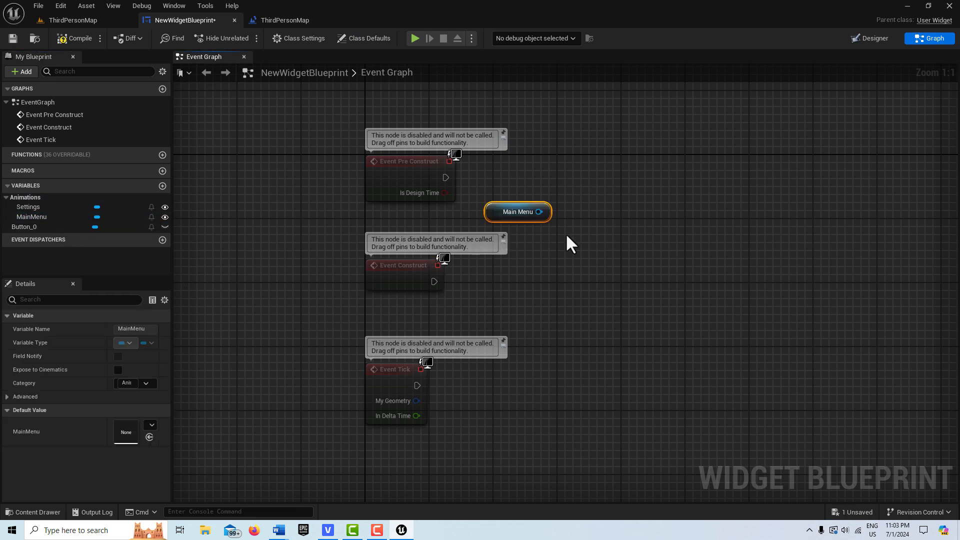
left_click_drag(538, 212, 578, 250)
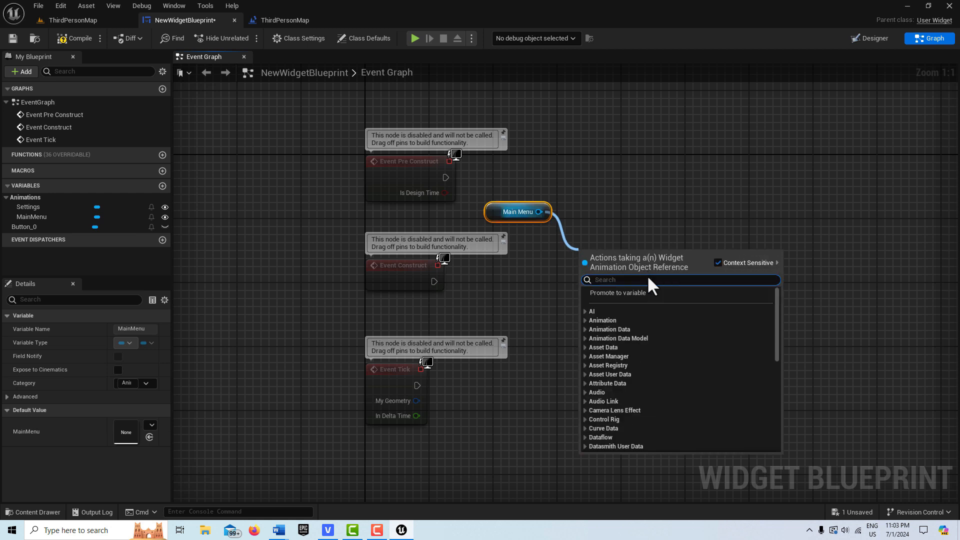
type("play")
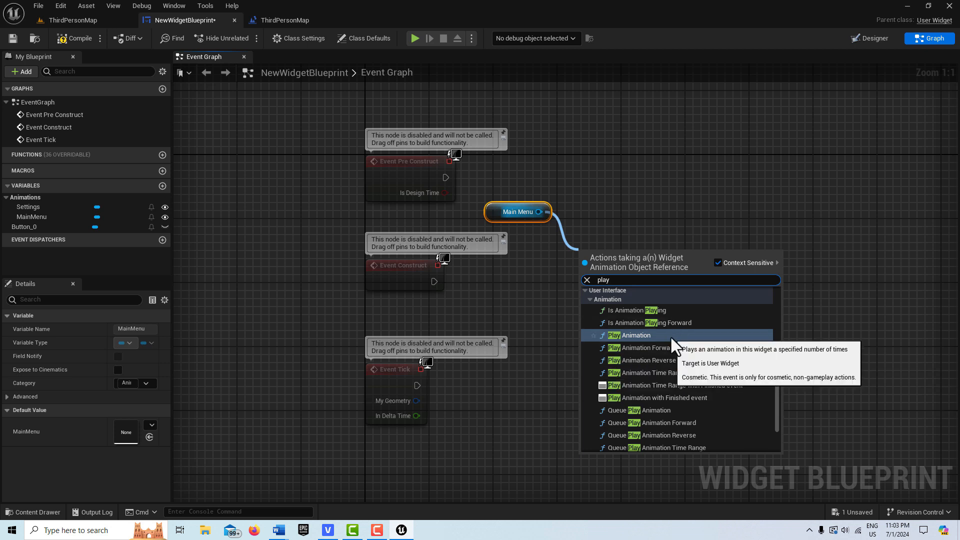
left_click(668, 334)
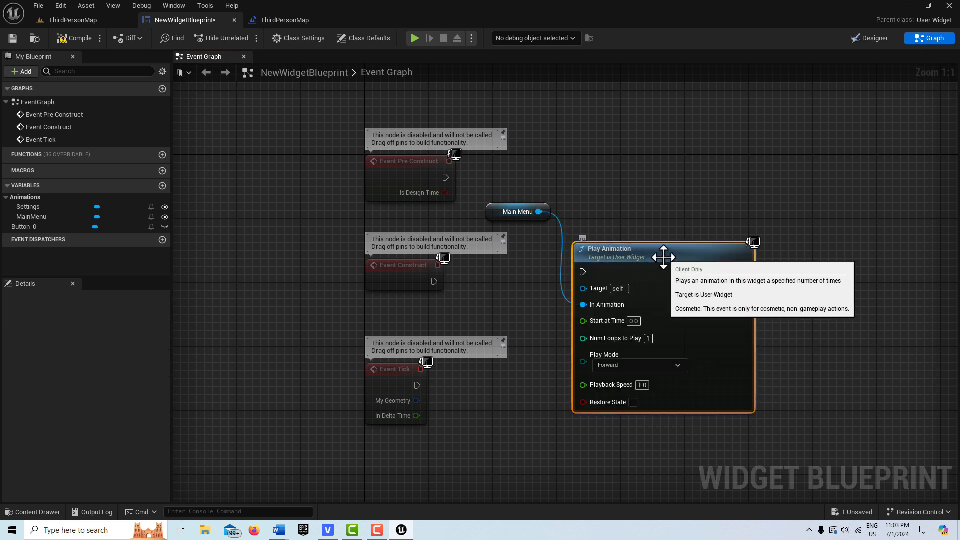
left_click_drag(669, 334, 678, 302)
Duplicate the Play Animation node and place the copy below the original in the event graph
scroll(782, 380, "down", 2)
right_click_drag(782, 380, 626, 306)
left_click(319, 293)
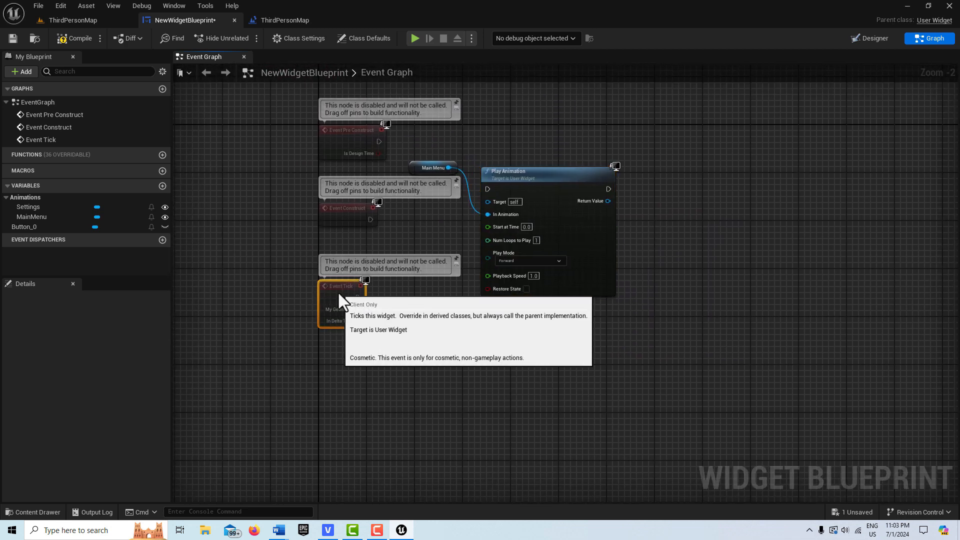
right_click_drag(718, 311, 642, 290)
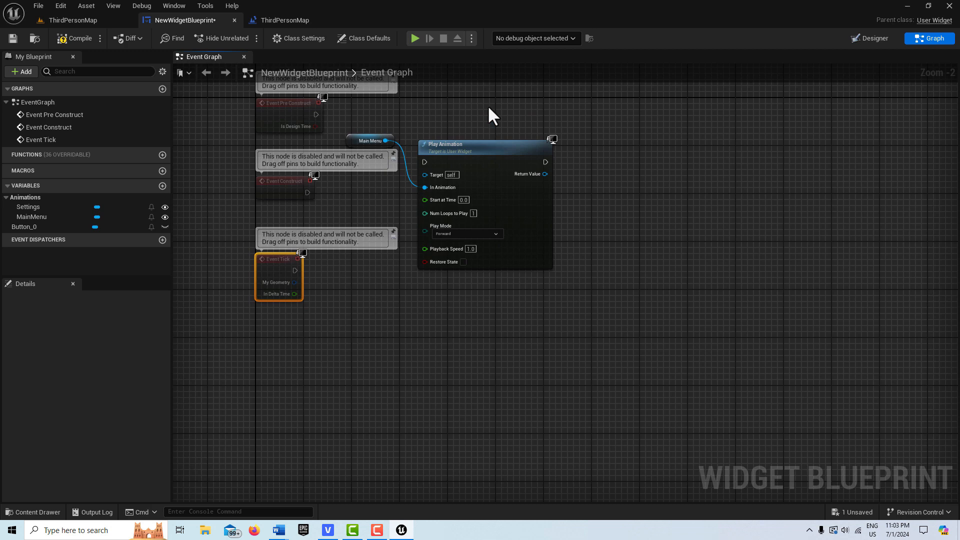
left_click(501, 162)
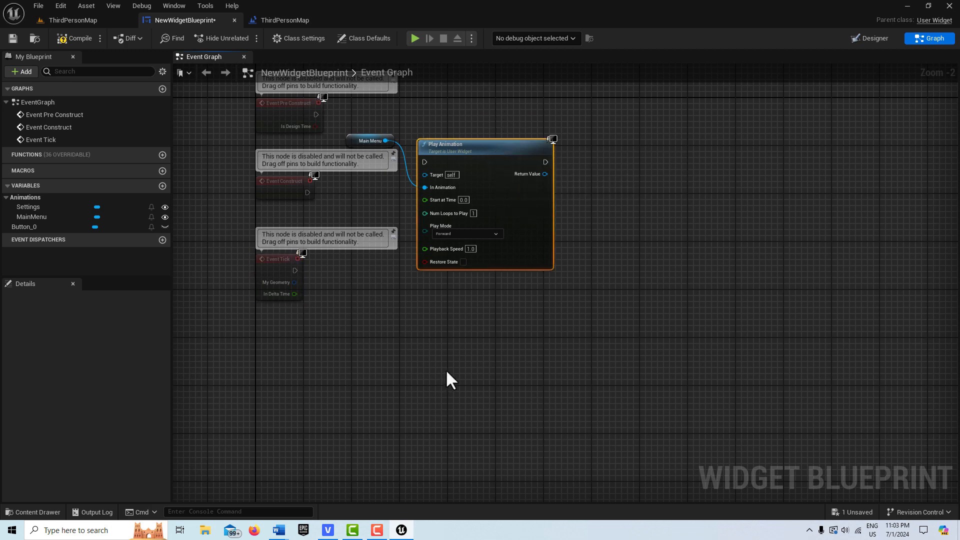
key("ctrl+v")
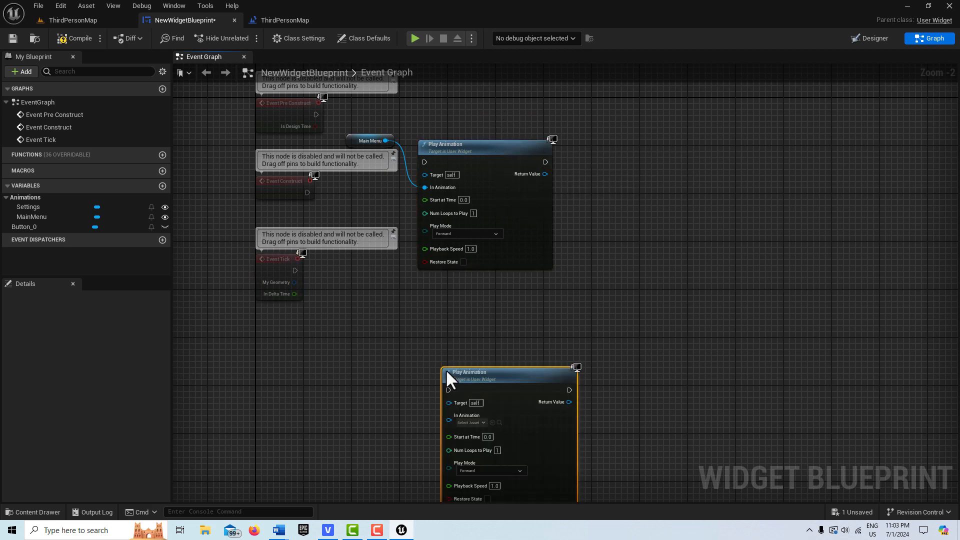
Paste three more copies of the Play Animation node, arranging the four unconnected nodes in two rows of two
key("ctrl+v")
right_click_drag(895, 353, 899, 165)
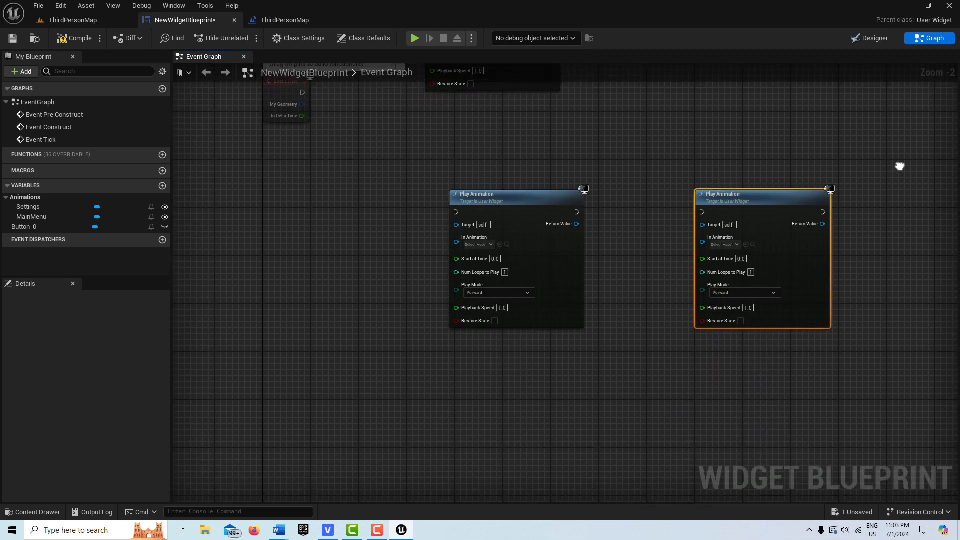
key("ctrl+v")
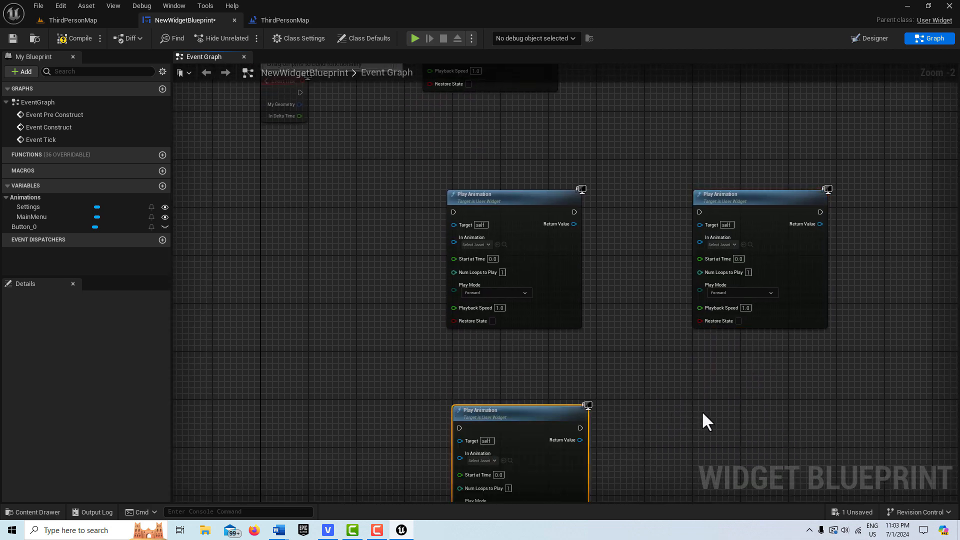
key("ctrl+v")
scroll(704, 388, "down", 2)
right_click_drag(686, 392, 699, 475)
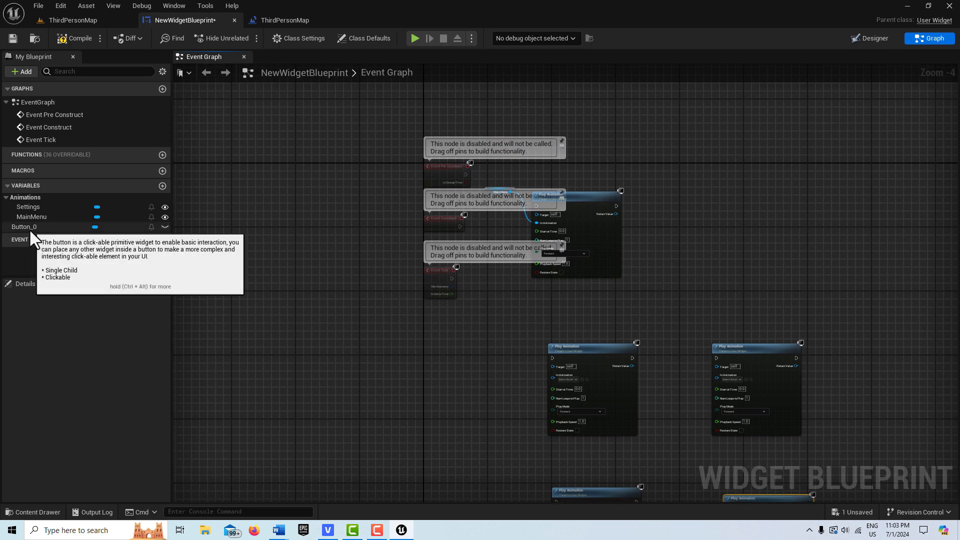
left_click_drag(30, 227, 374, 437)
left_click(397, 456)
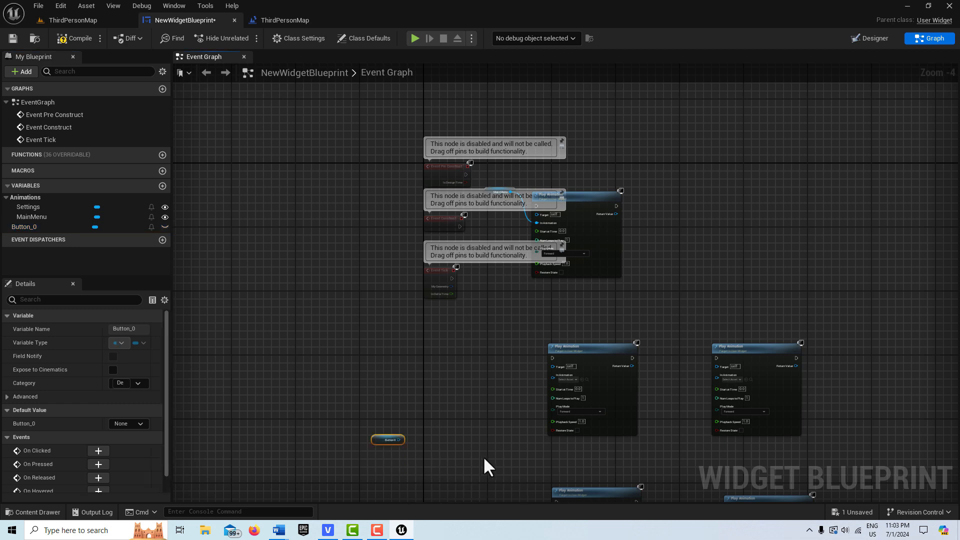
right_click_drag(484, 463, 473, 384)
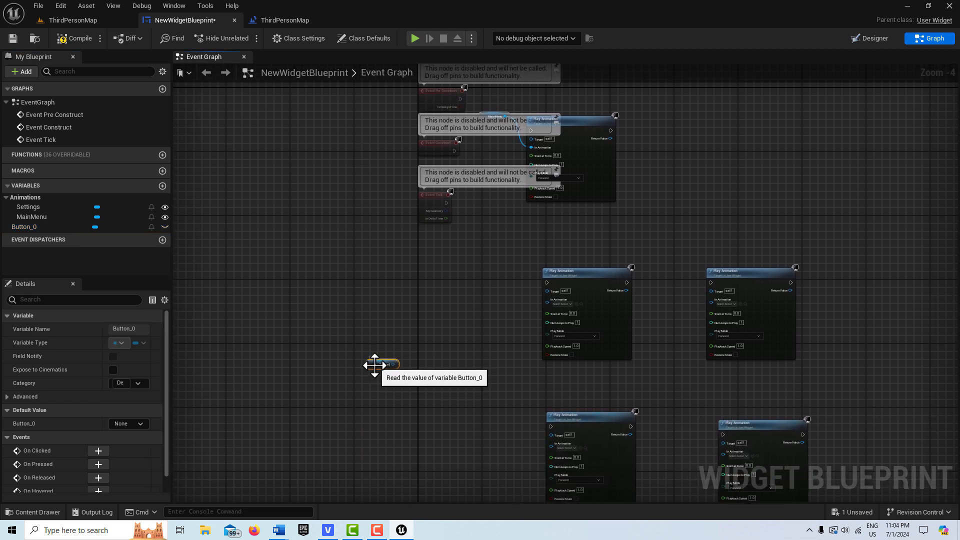
key("Delete")
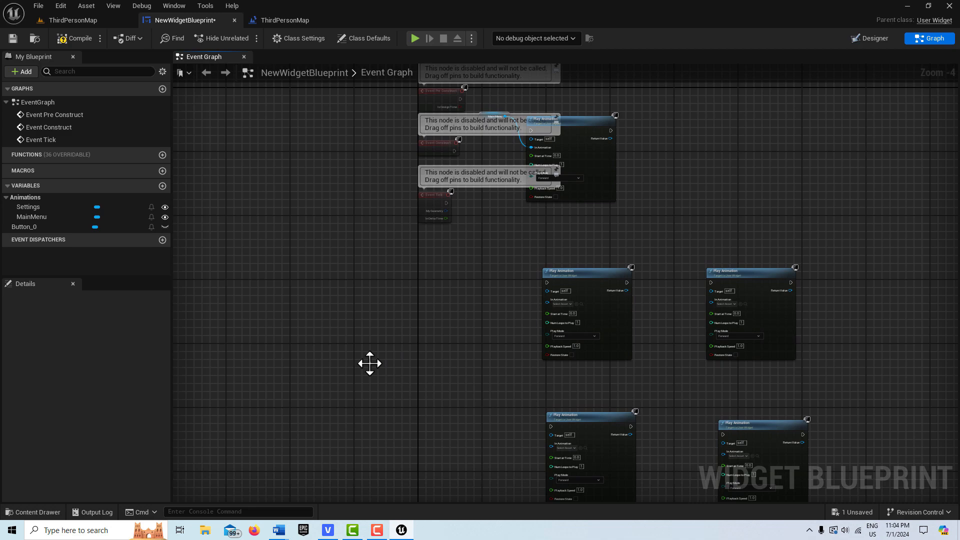
Add an On Clicked event for Button_0 and place it to the left of the four unconnected Play Animation nodes
left_click(38, 227)
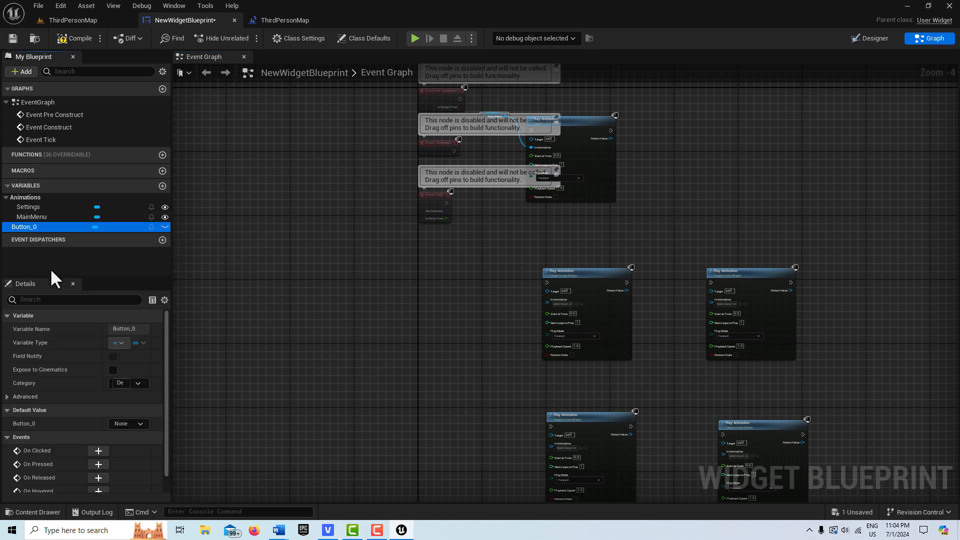
left_click(99, 451)
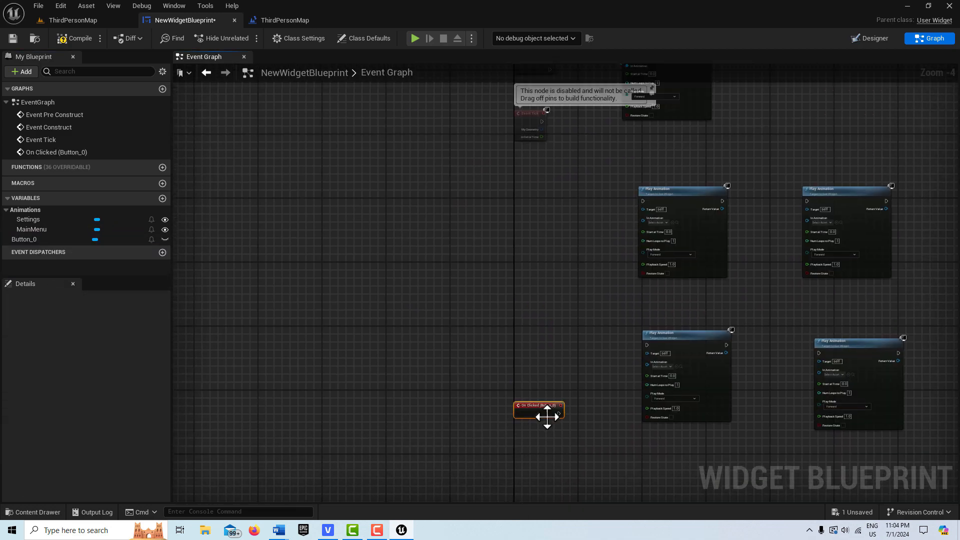
left_click_drag(529, 409, 440, 285)
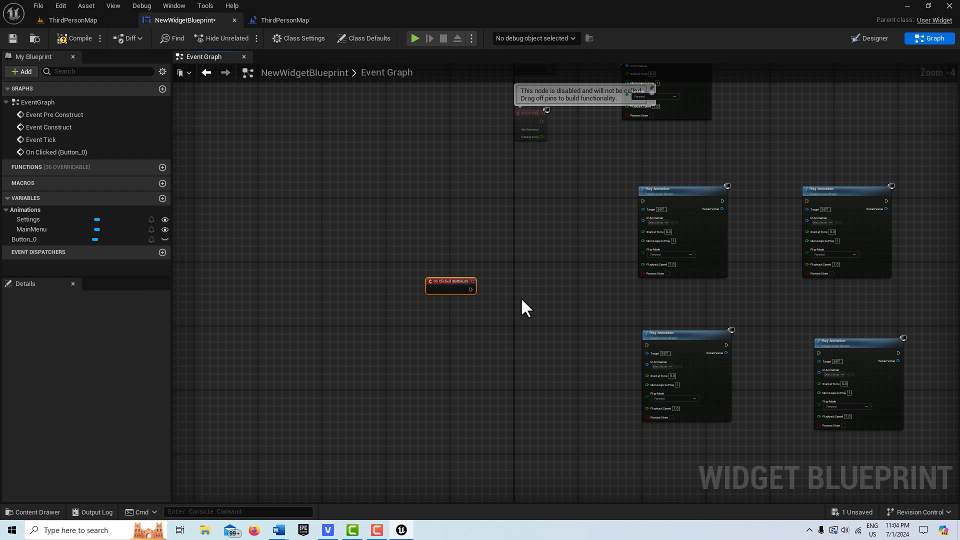
Add a Flip Flop node between the On Clicked event and the Play Animation nodes
right_click(528, 309)
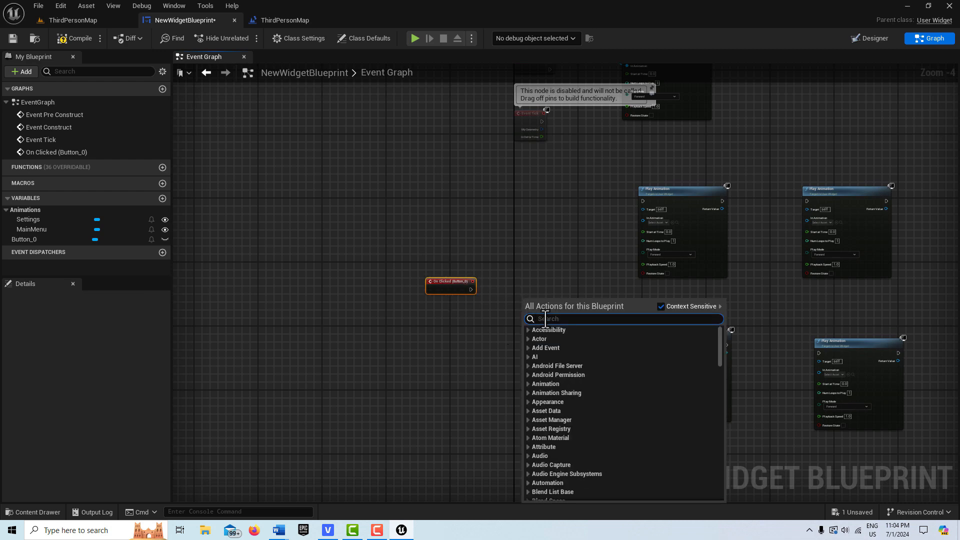
type("flip")
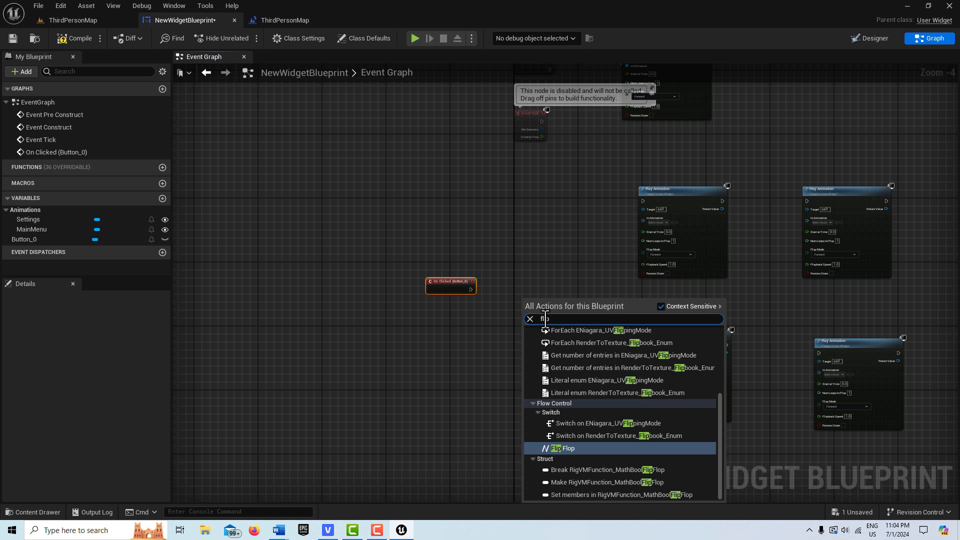
left_click(614, 447)
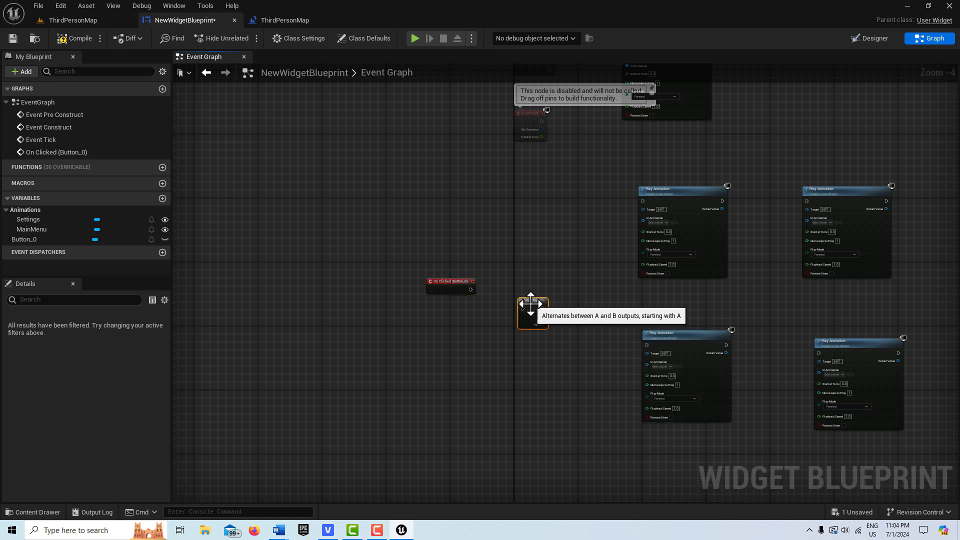
Wire On Clicked into Flip Flop, output A through the upper two Play Animation nodes and output B through the lower two
scroll(579, 360, "up", 2)
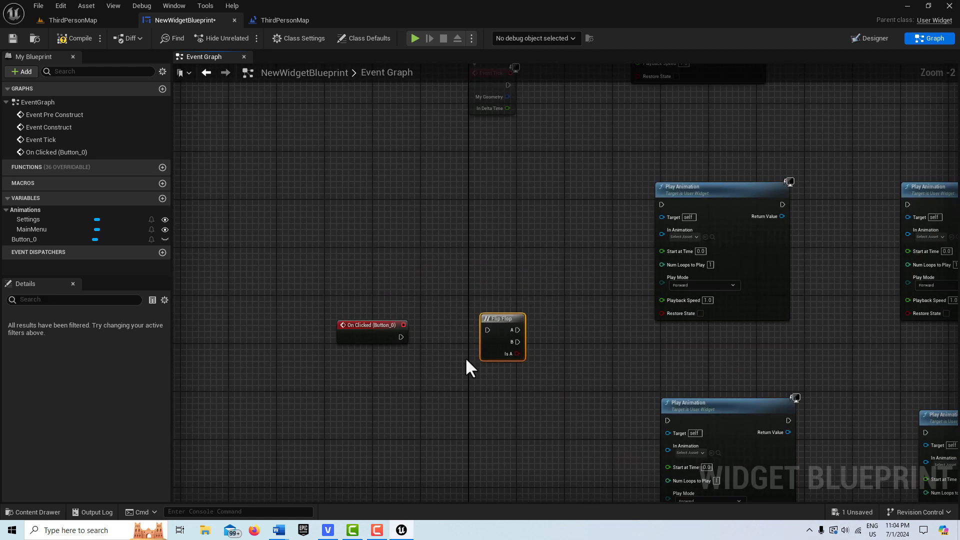
left_click_drag(401, 337, 661, 205)
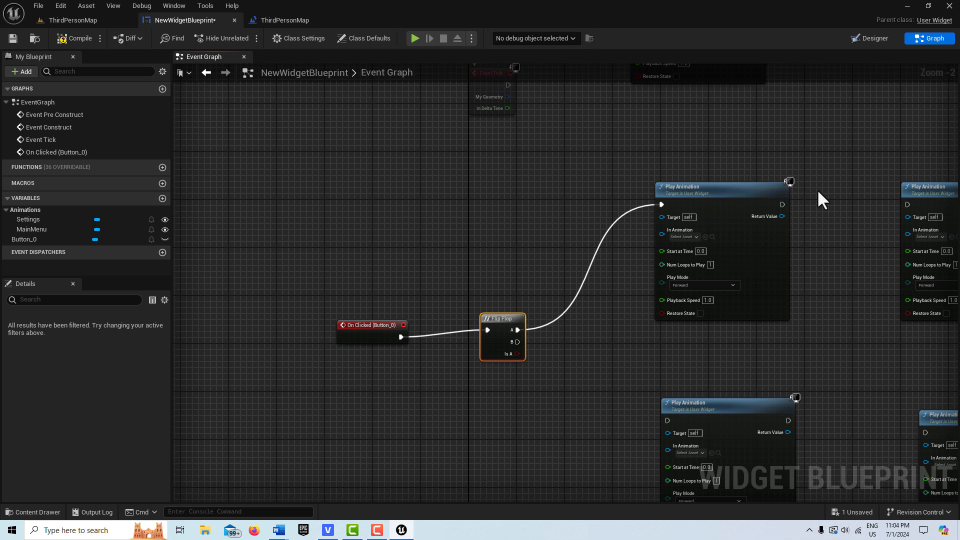
left_click_drag(781, 205, 908, 204)
right_click_drag(890, 360, 739, 246)
left_click_drag(398, 232, 549, 311)
left_click_drag(669, 311, 804, 320)
Move the topmost Main Menu reference below Event Construct and connect Event Construct's execution output to the Play Animation node beside it
right_click_drag(704, 259, 671, 421)
right_click_drag(628, 264, 665, 375)
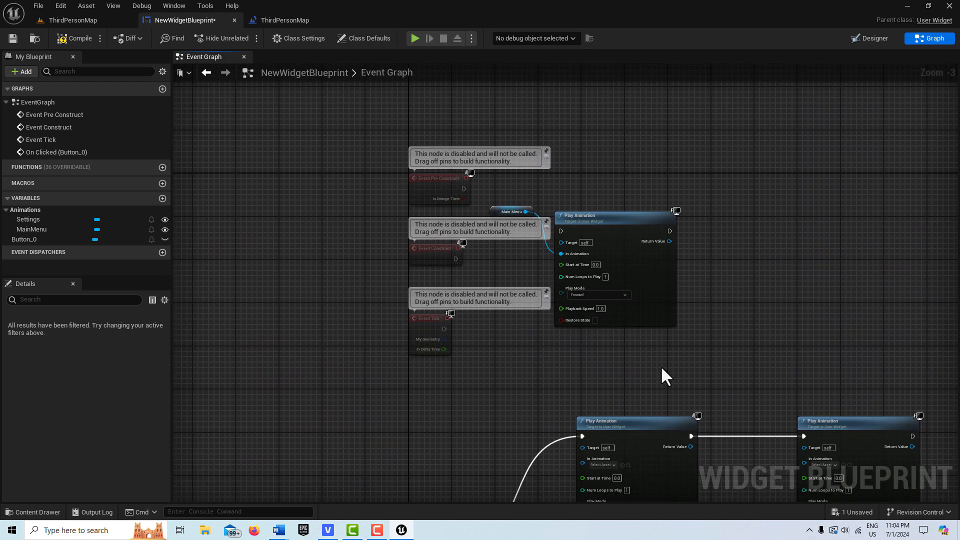
scroll(628, 303, "up", 1)
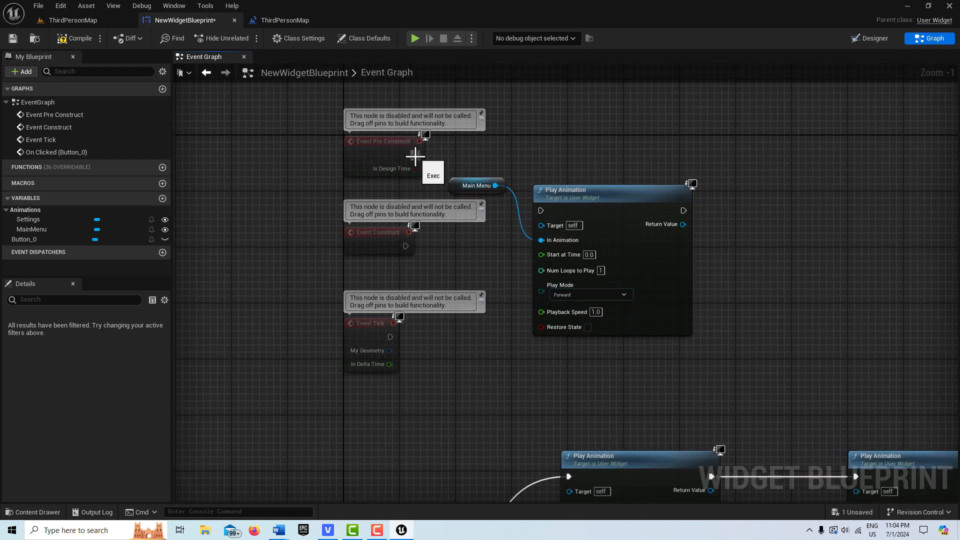
left_click_drag(464, 185, 449, 213)
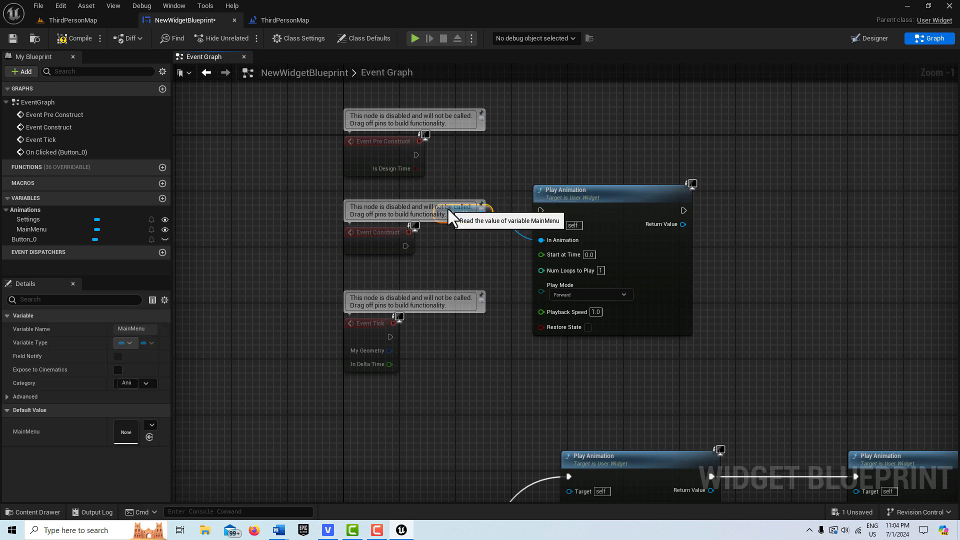
left_click_drag(417, 158, 547, 170)
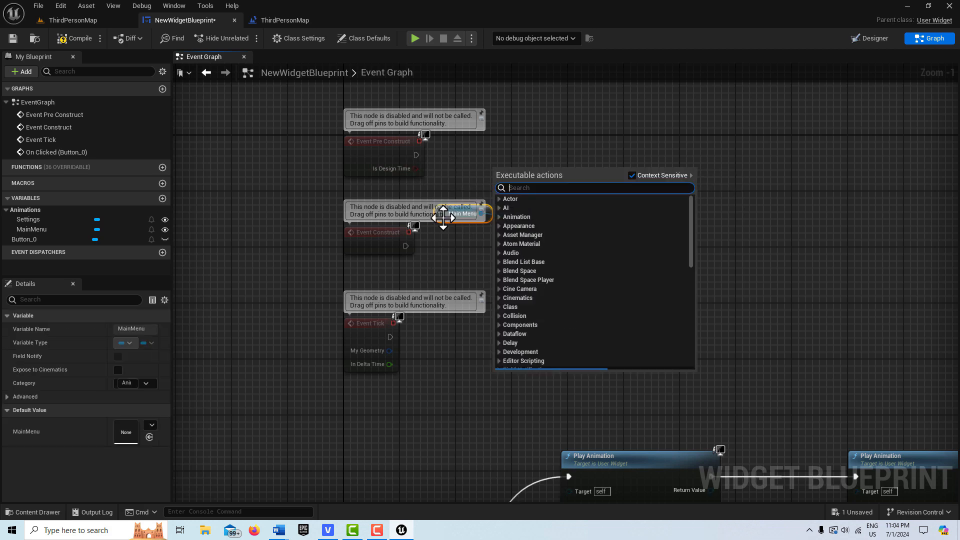
left_click(418, 238)
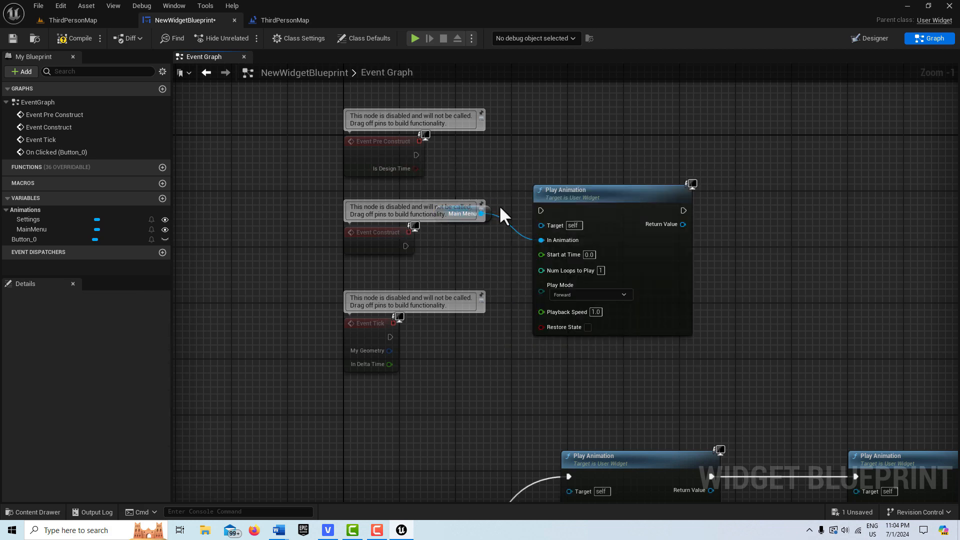
left_click_drag(475, 214, 468, 270)
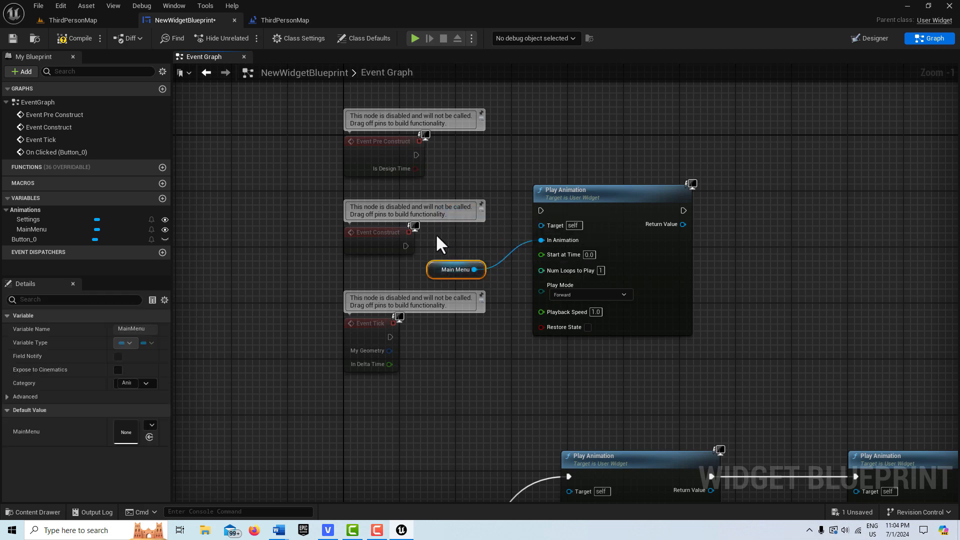
left_click_drag(406, 246, 541, 210)
Add a MainMenu reference beside the first Play Animation node of the A branch and a Settings reference beside the second
right_click_drag(656, 411, 645, 208)
right_click_drag(534, 498, 566, 387)
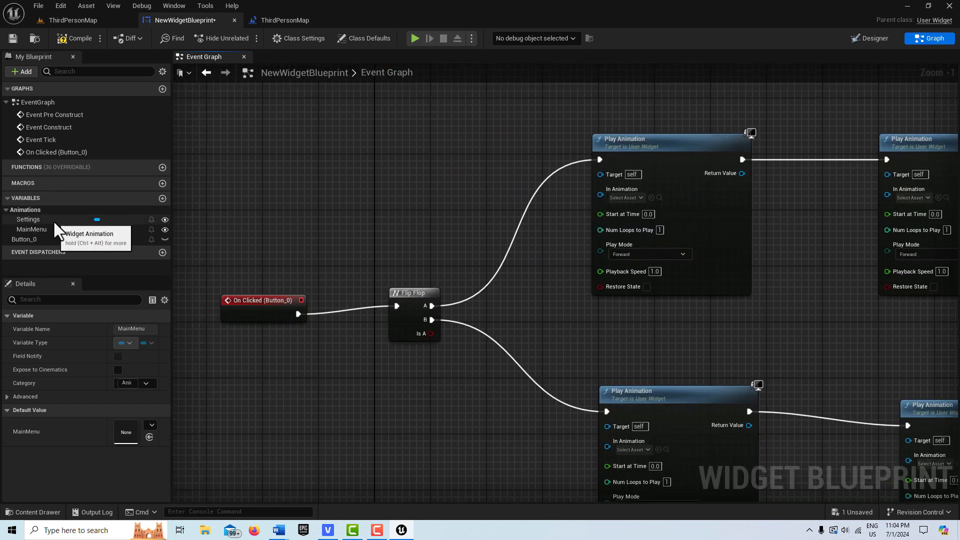
left_click_drag(55, 229, 467, 131)
left_click(485, 150)
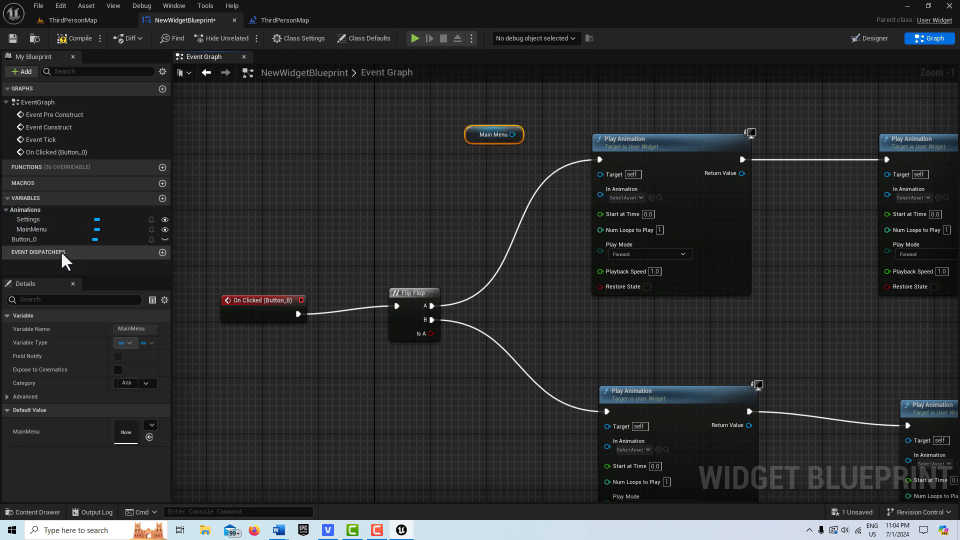
left_click_drag(41, 219, 812, 114)
left_click(825, 118)
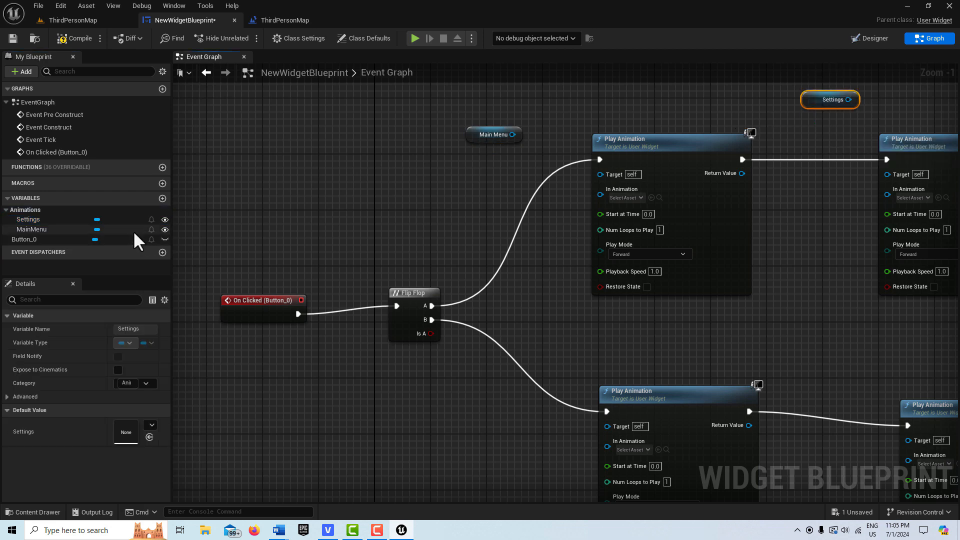
Add a MainMenu reference beside the first Play Animation node of the B branch and a Settings reference beside the second
left_click(48, 229)
left_click_drag(48, 229, 434, 402)
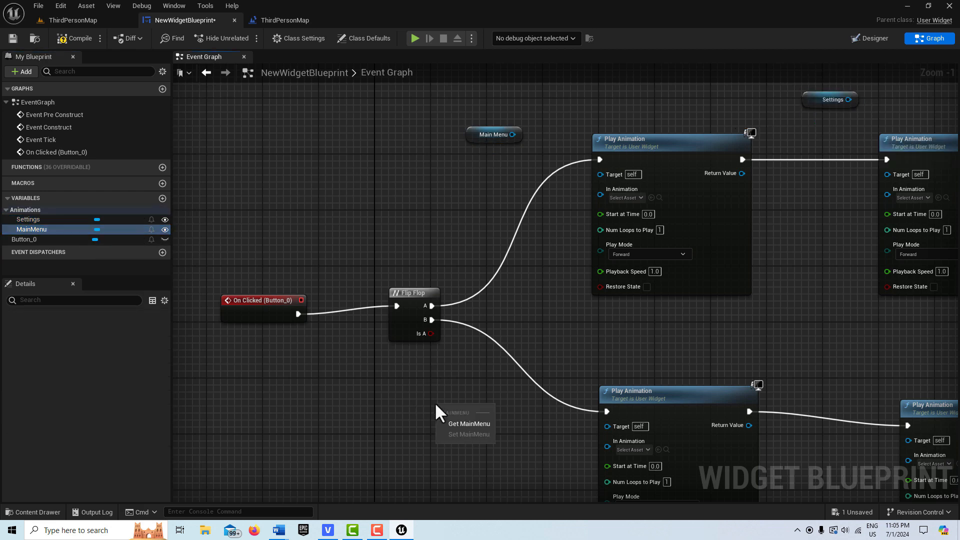
left_click(460, 421)
left_click_drag(31, 219, 658, 389)
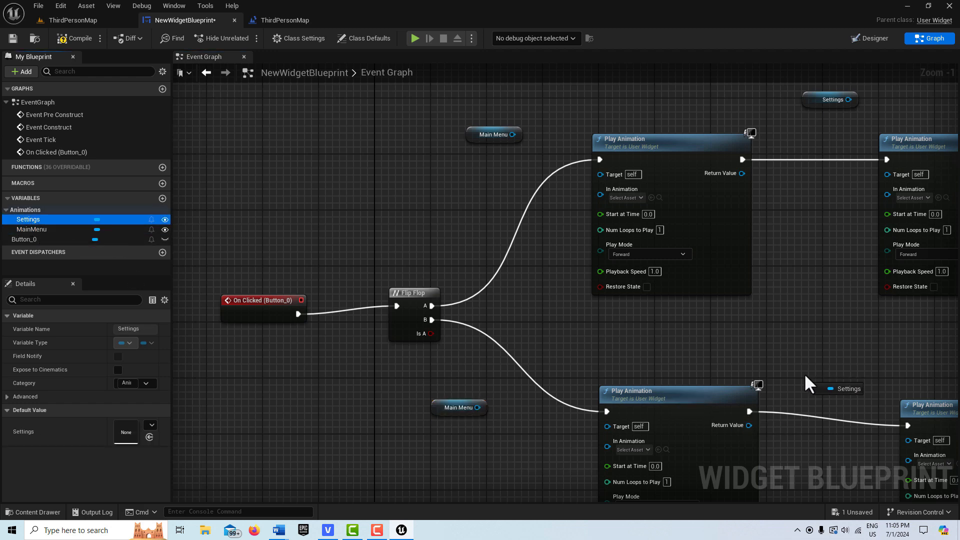
left_click_drag(805, 376, 827, 386)
left_click(838, 392)
Connect Main Menu and Settings to the A branch's first and second Play Animation nodes, setting the first node's play mode to Reverse
right_click_drag(808, 331, 768, 433)
left_click_drag(784, 207, 770, 221)
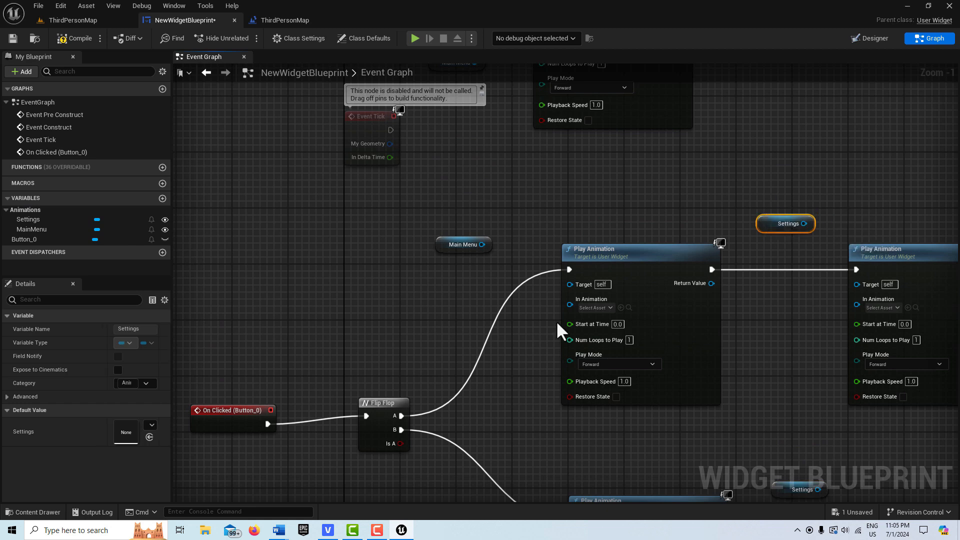
right_click_drag(412, 325, 364, 315)
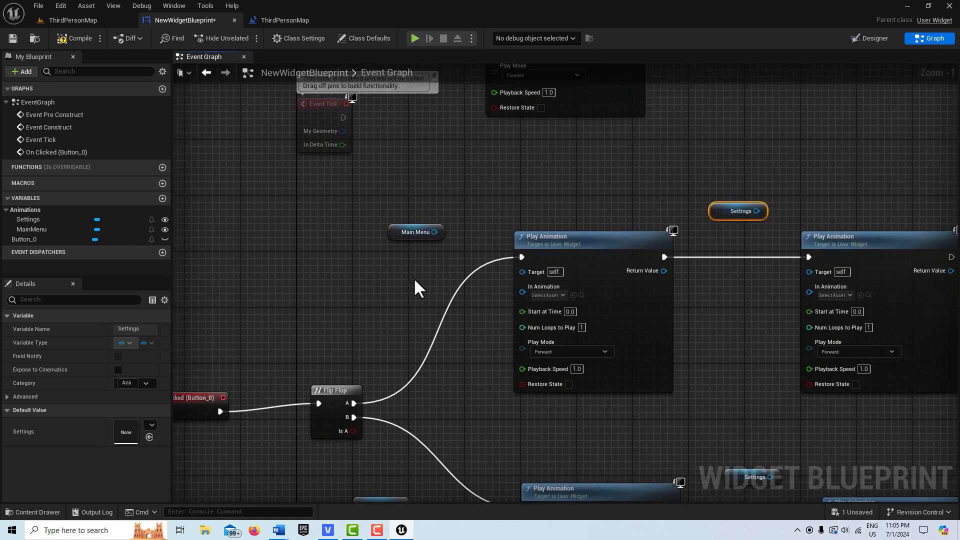
left_click_drag(434, 232, 525, 292)
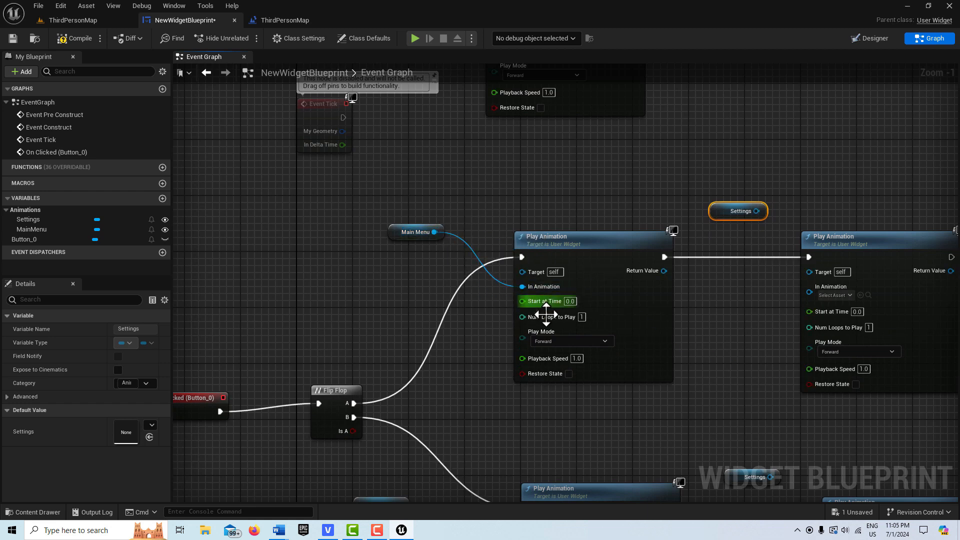
left_click(602, 341)
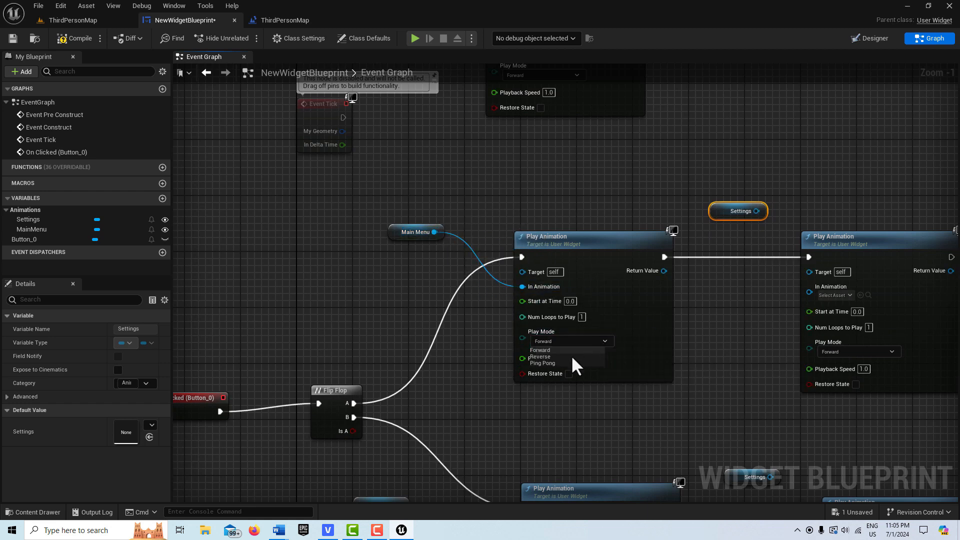
left_click(556, 356)
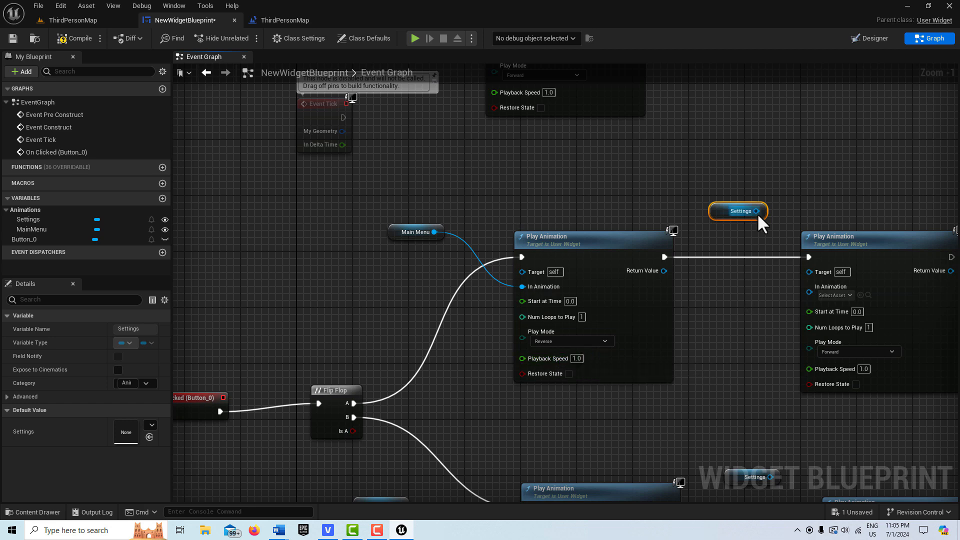
left_click_drag(757, 211, 810, 290)
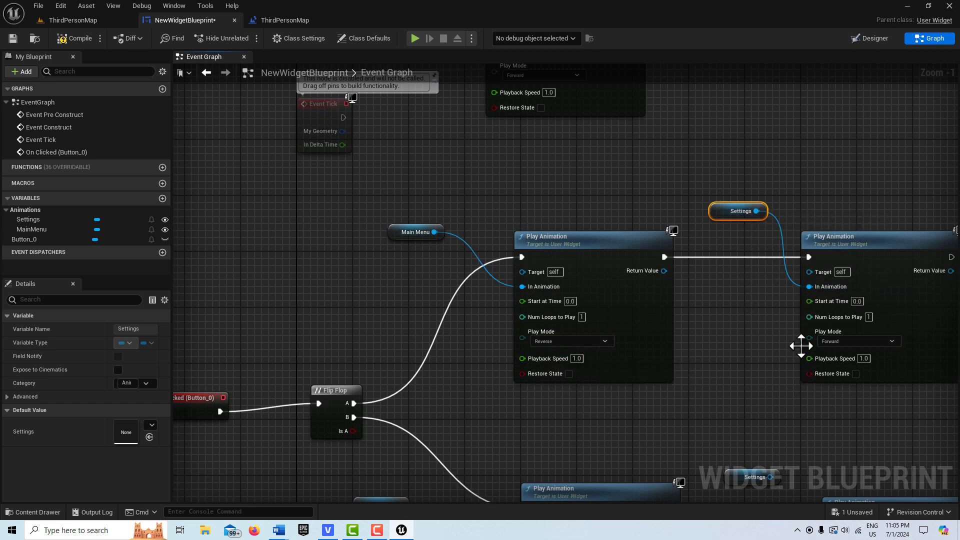
Connect the B branch's Main Menu and Settings references to the In Animation inputs of its first and second Play Animation nodes
right_click_drag(739, 397, 724, 323)
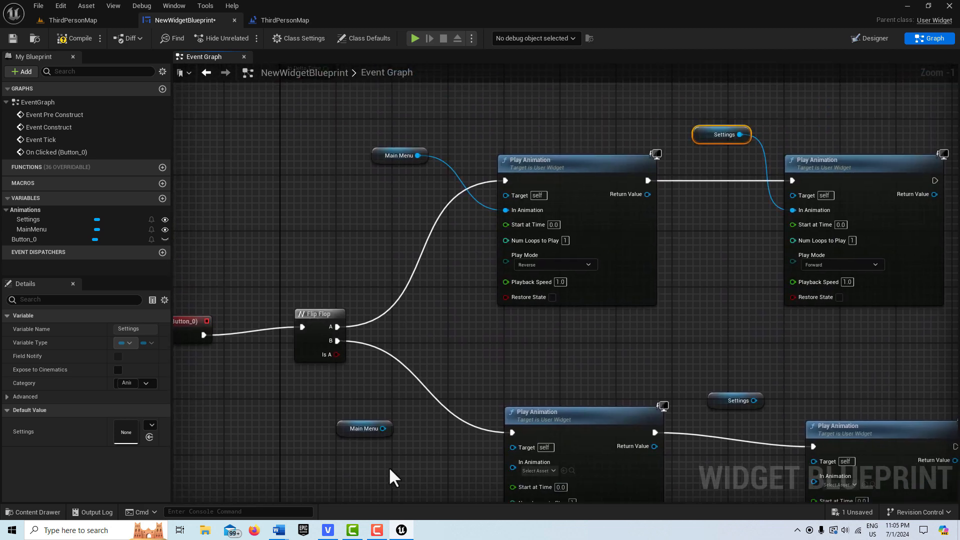
left_click_drag(382, 428, 436, 443)
mouse_move(506, 448)
left_mouse_down()
mouse_move(520, 446)
mouse_move(512, 462)
left_mouse_up()
right_click_drag(628, 376, 609, 279)
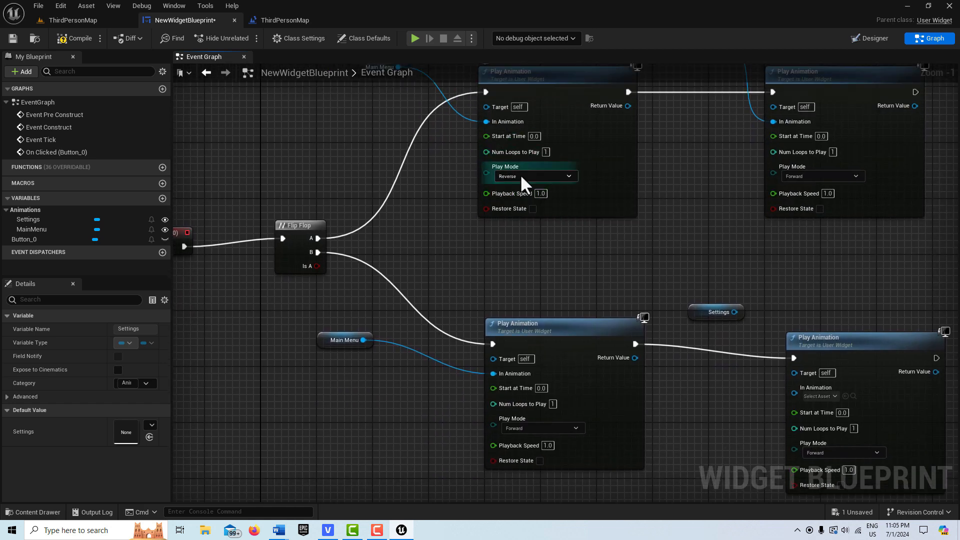
right_click_drag(662, 256, 572, 277)
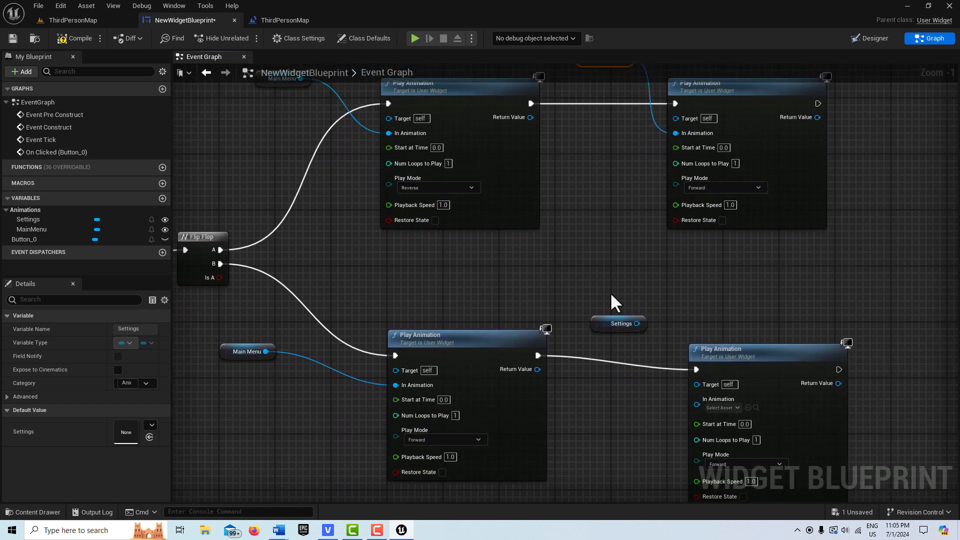
left_click_drag(637, 324, 696, 402)
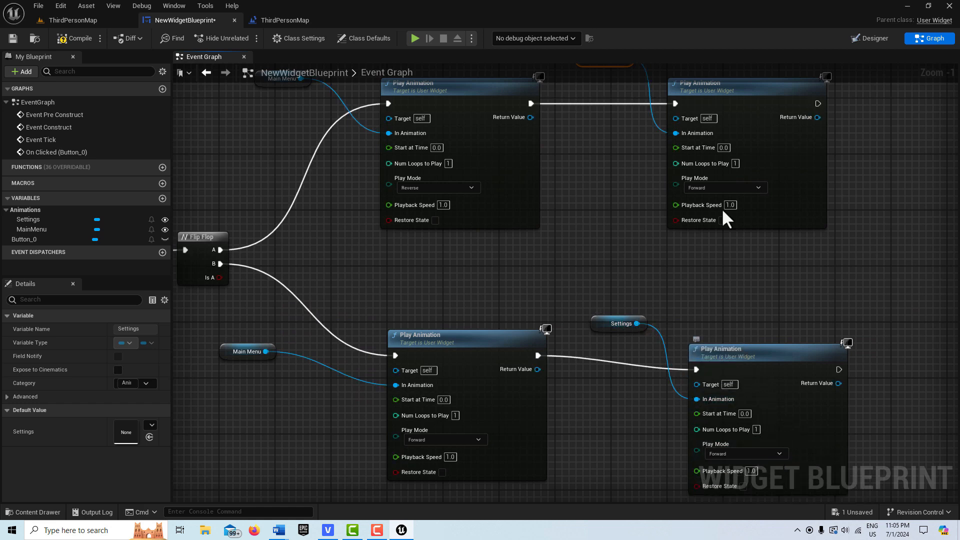
Set the B branch's second Play Animation node to Reverse play mode, and compile and save the widget blueprint
left_click(778, 453)
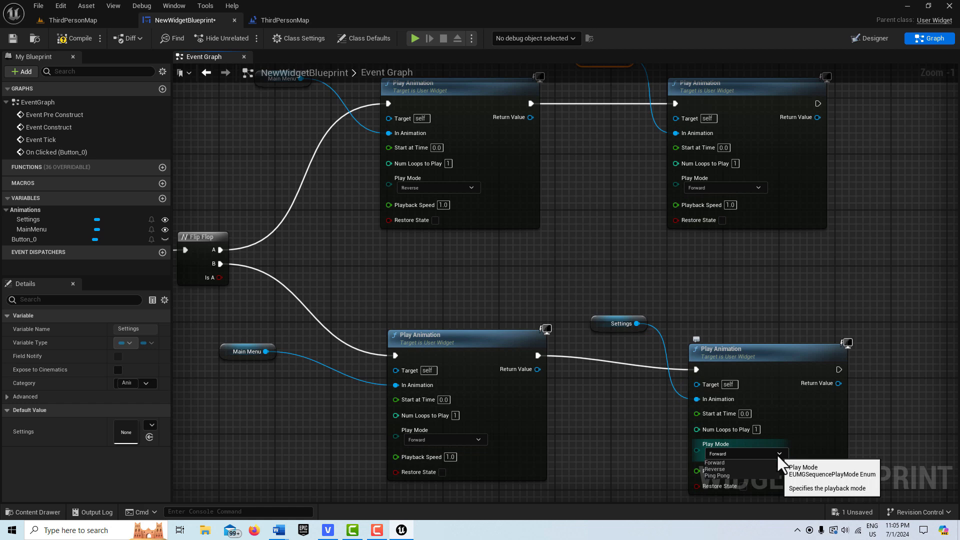
left_click(740, 468)
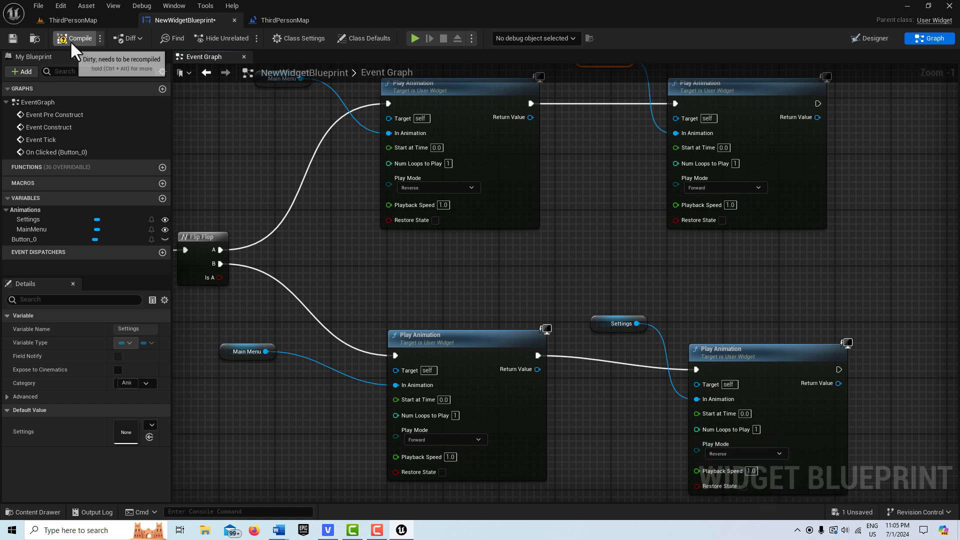
left_click(11, 40)
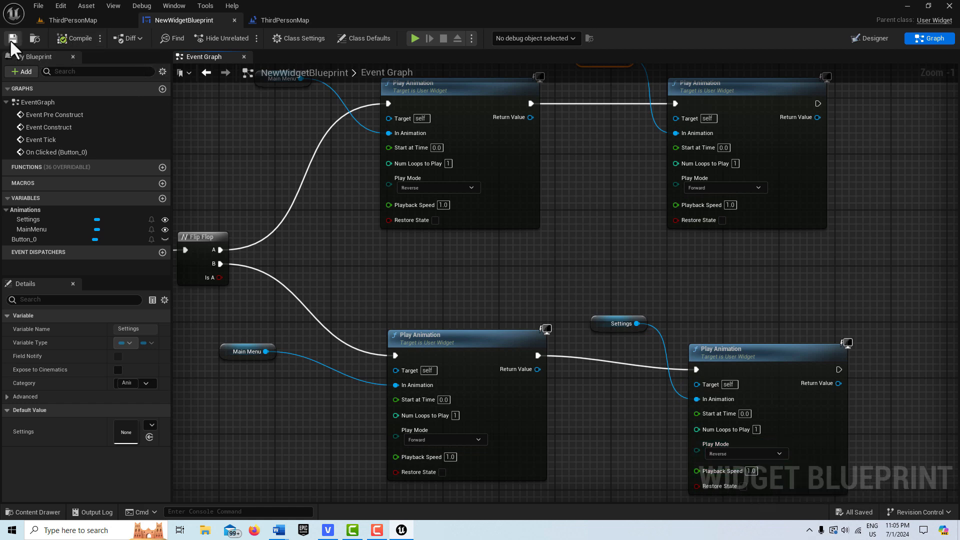
Review the widget's designer layout and expand the first Vertical Box to show its text child
left_click(881, 37)
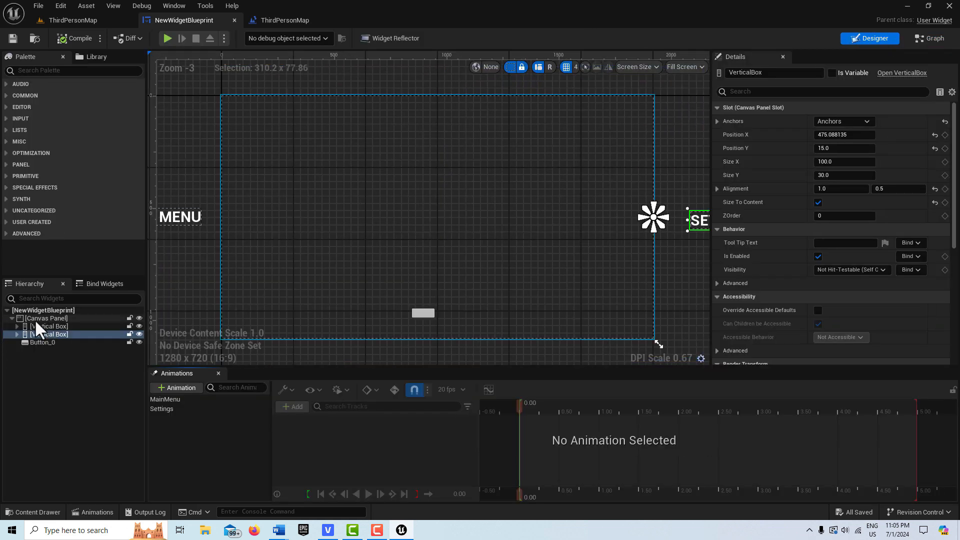
left_click(16, 326)
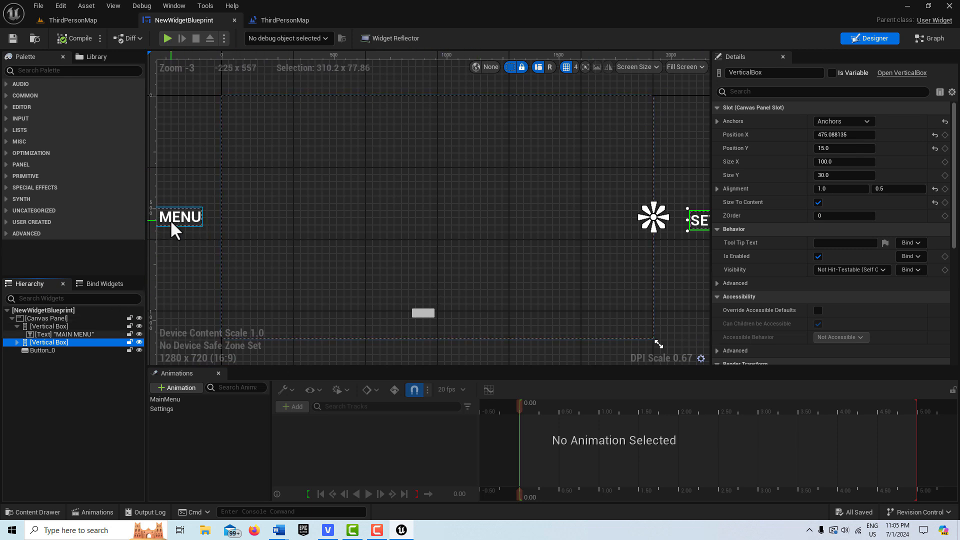
Play ThirdPersonMap in the editor and test the widget's button repeatedly to toggle between the MAIN MENU and SETTINGS texts
left_click(68, 18)
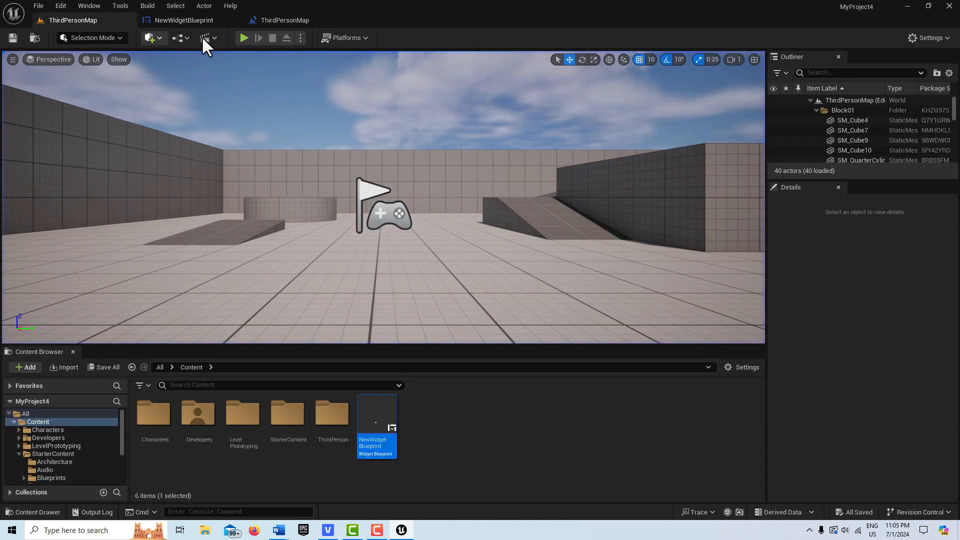
left_click(244, 38)
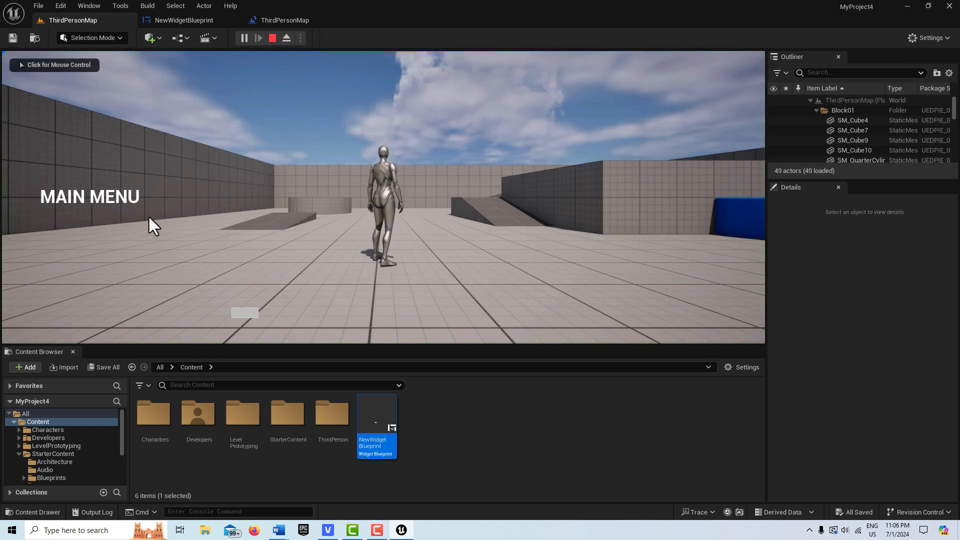
left_click(250, 316)
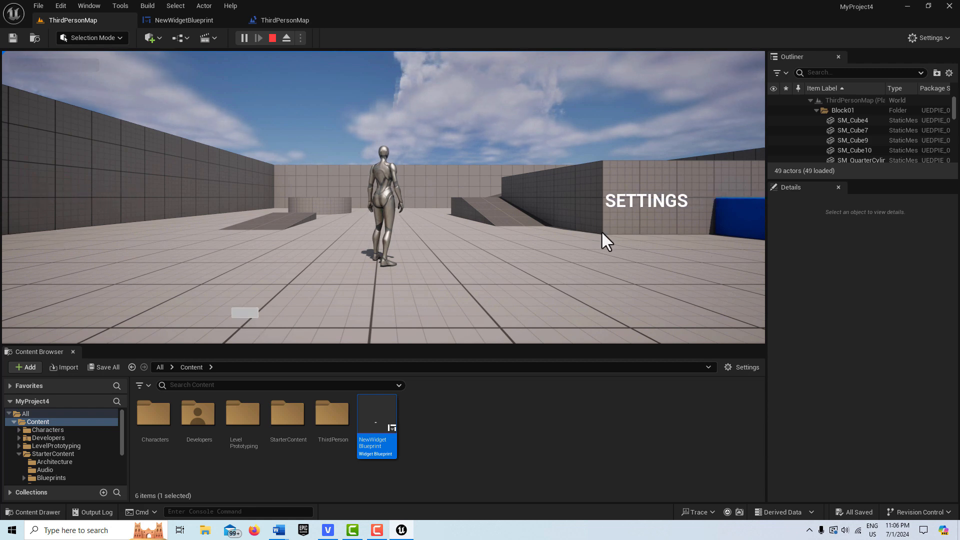
left_click(249, 317)
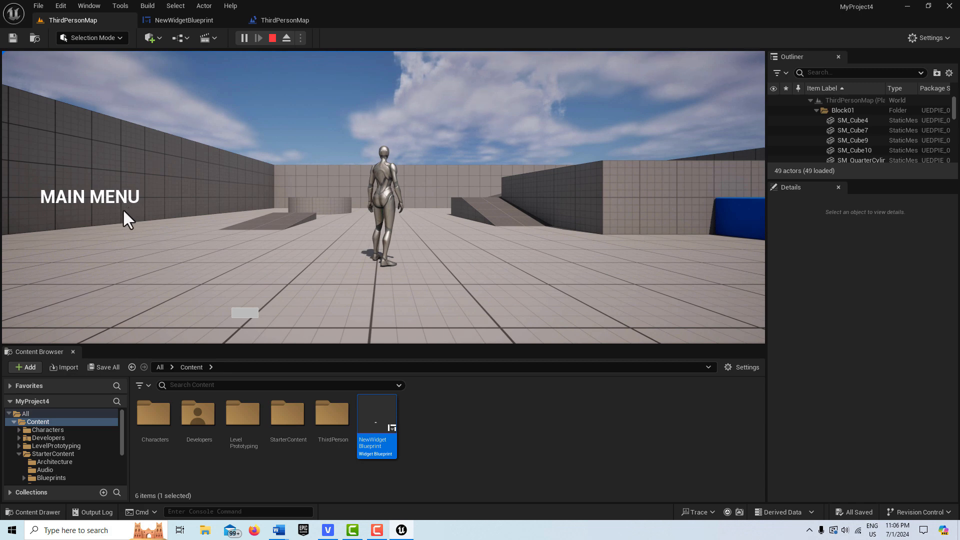
left_click(247, 310)
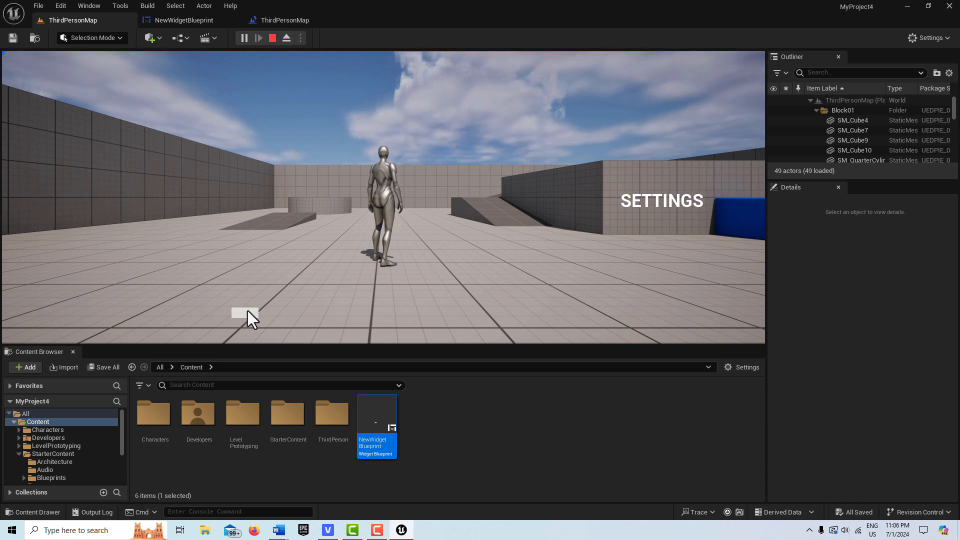
left_click(247, 311)
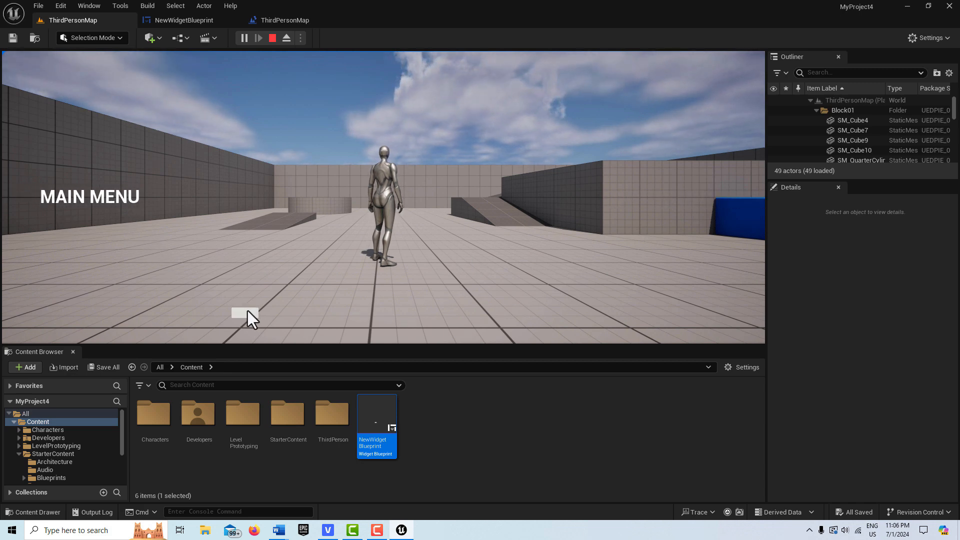
left_click(249, 311)
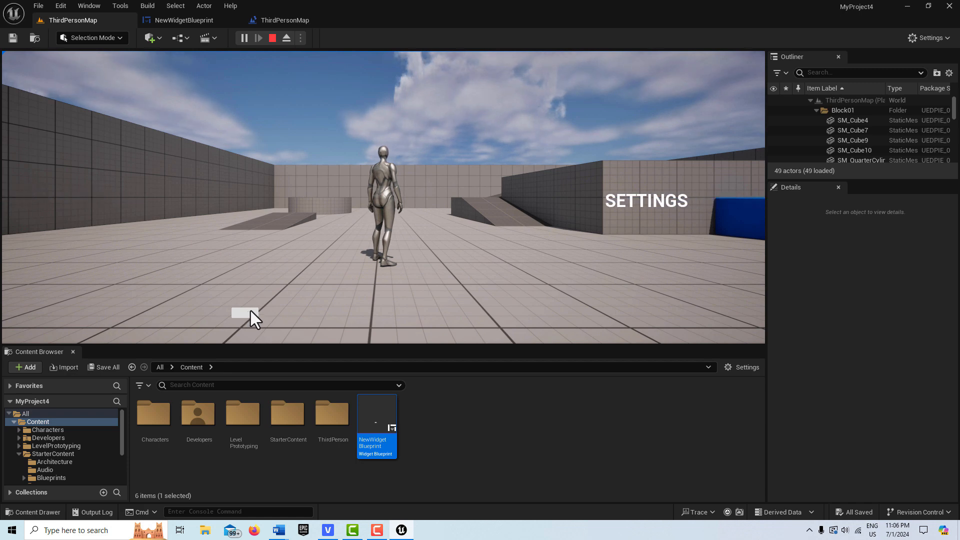
left_click(251, 310)
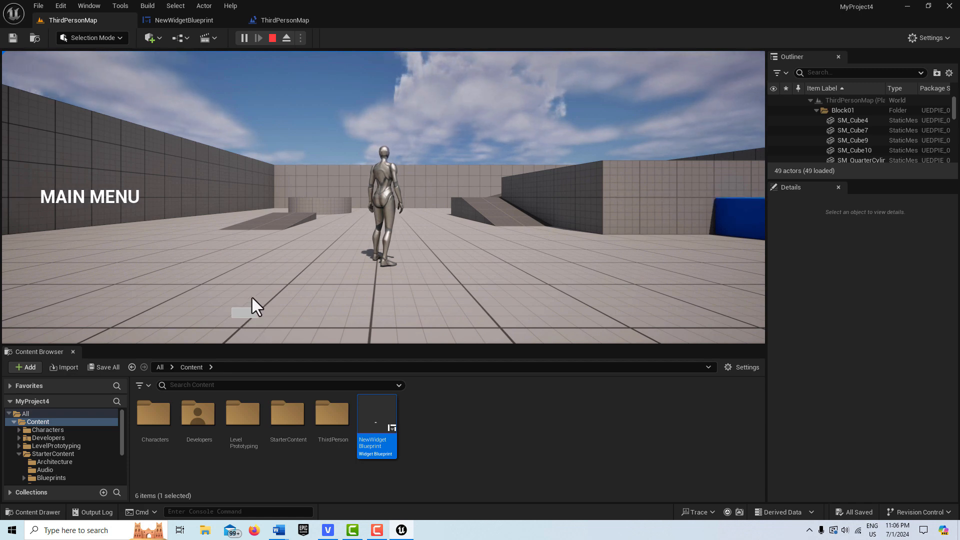